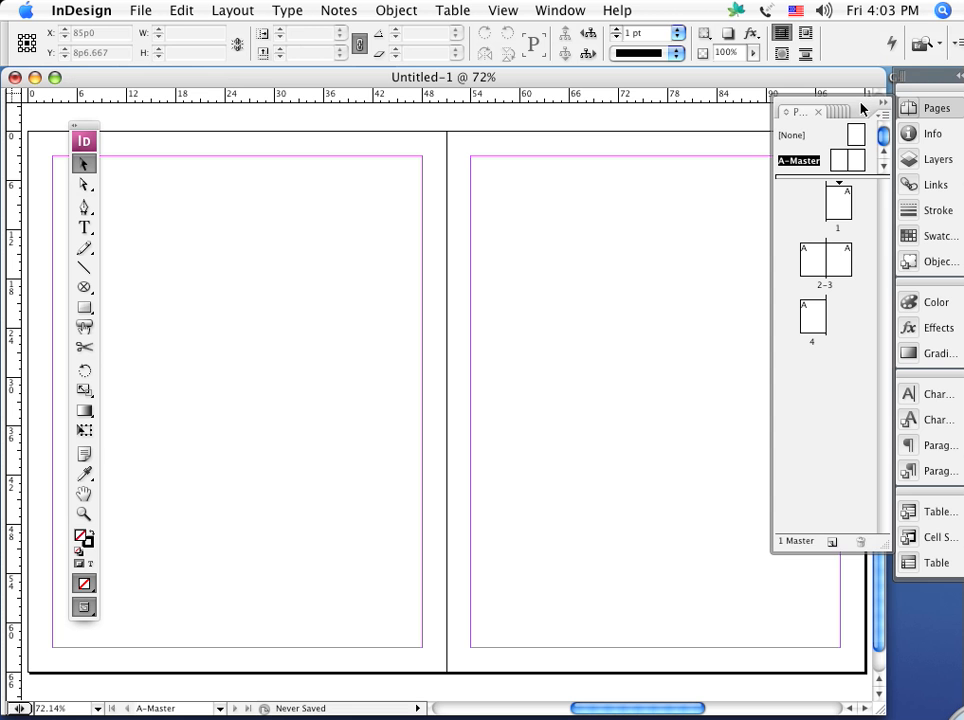
# Collapse the Pages panel and display it again
pyautogui.moveTo(857, 102); pyautogui.dragTo(833, 120)
pyautogui.click(882, 102)
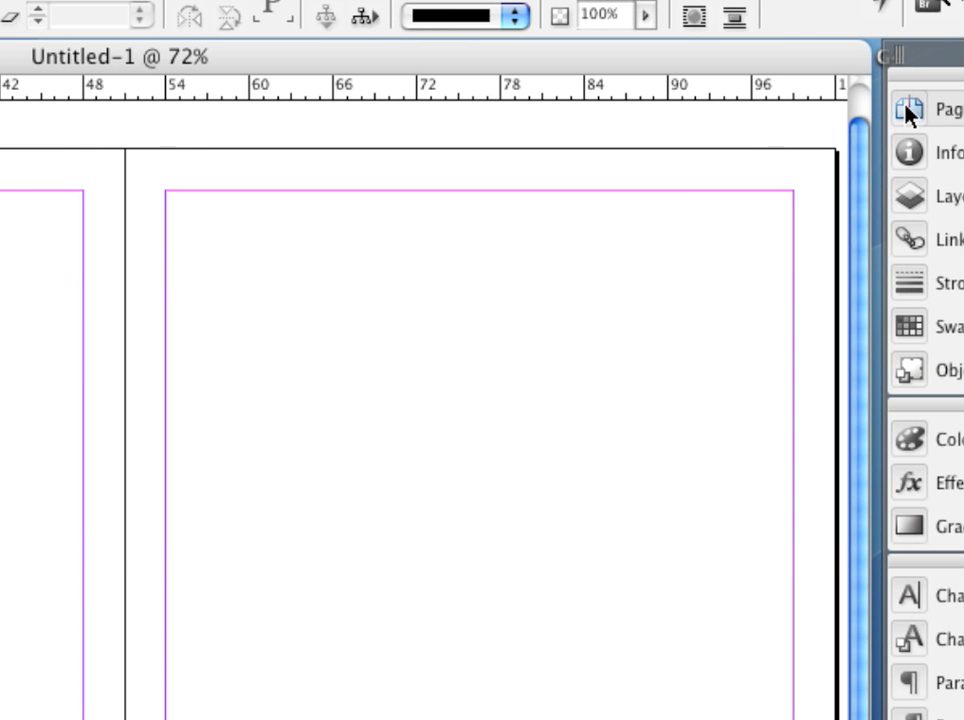
pyautogui.click(908, 113)
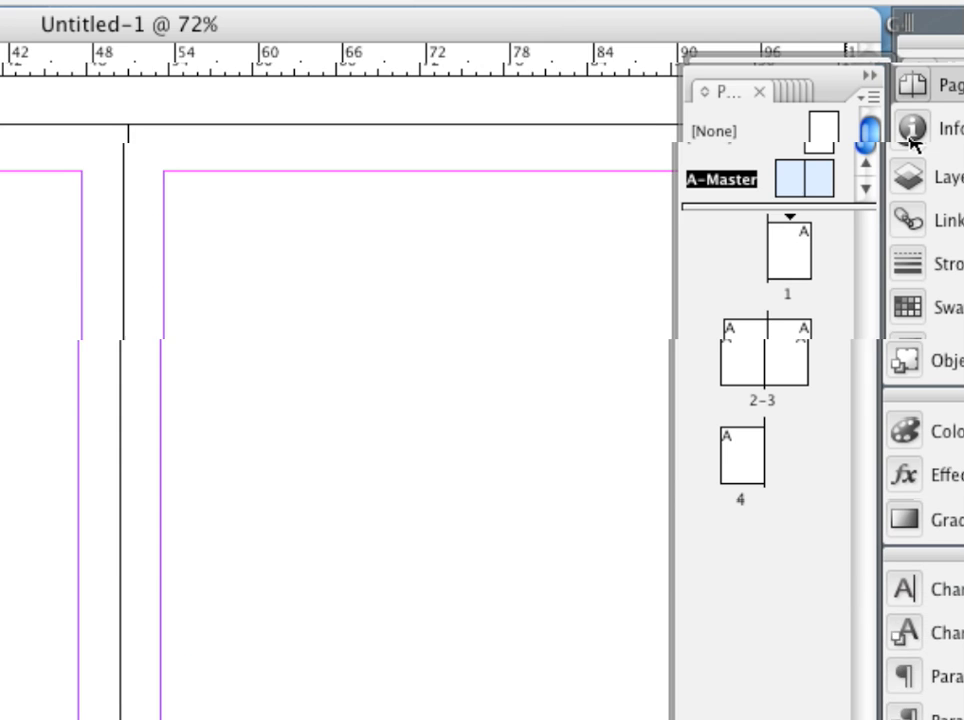
pyautogui.click(909, 110)
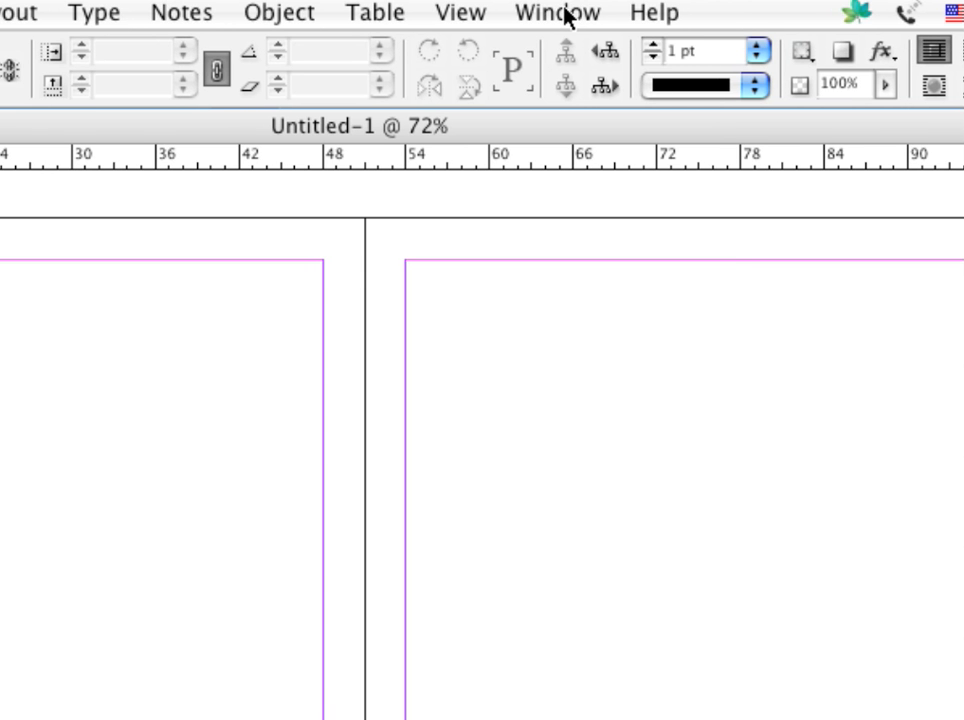
pyautogui.click(565, 15)
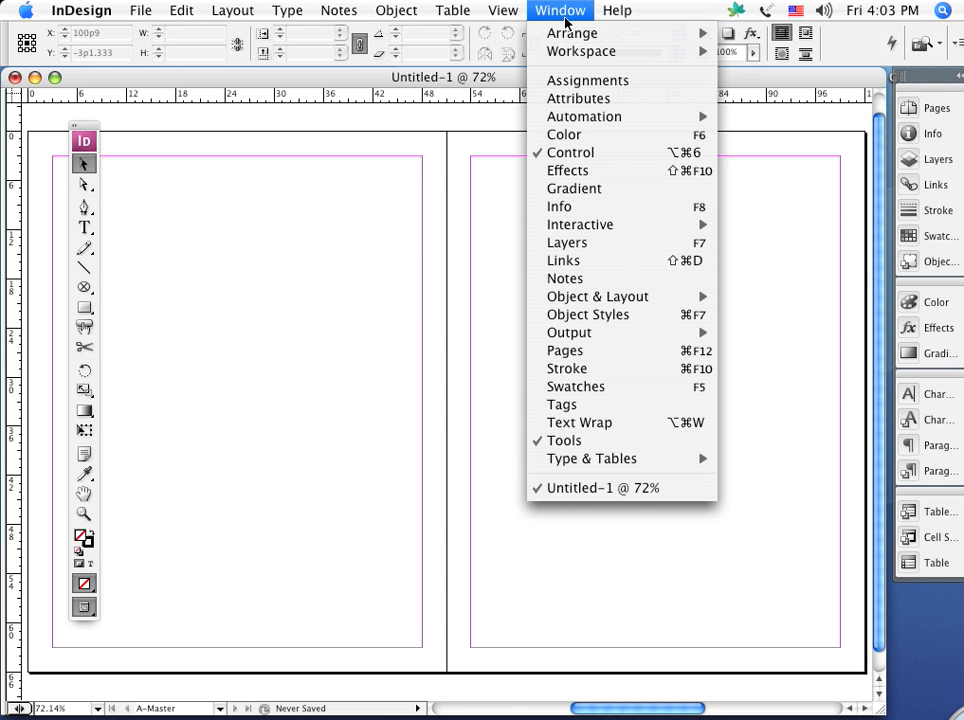
pyautogui.click(635, 351)
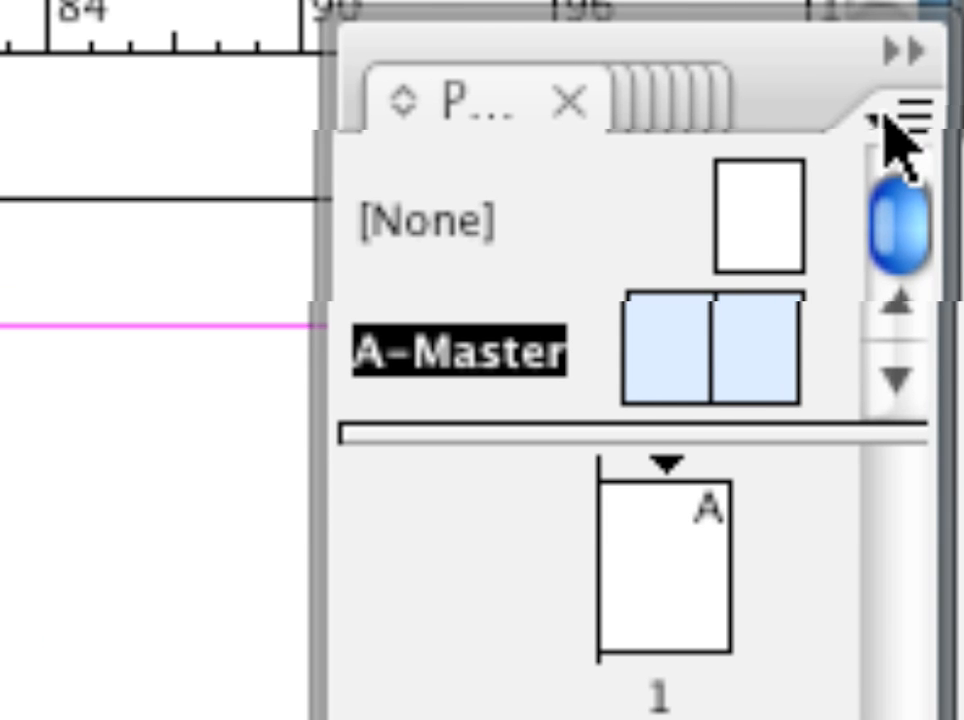
# Insert 4 pages after page 4 using the A-Master
pyautogui.click(886, 122)
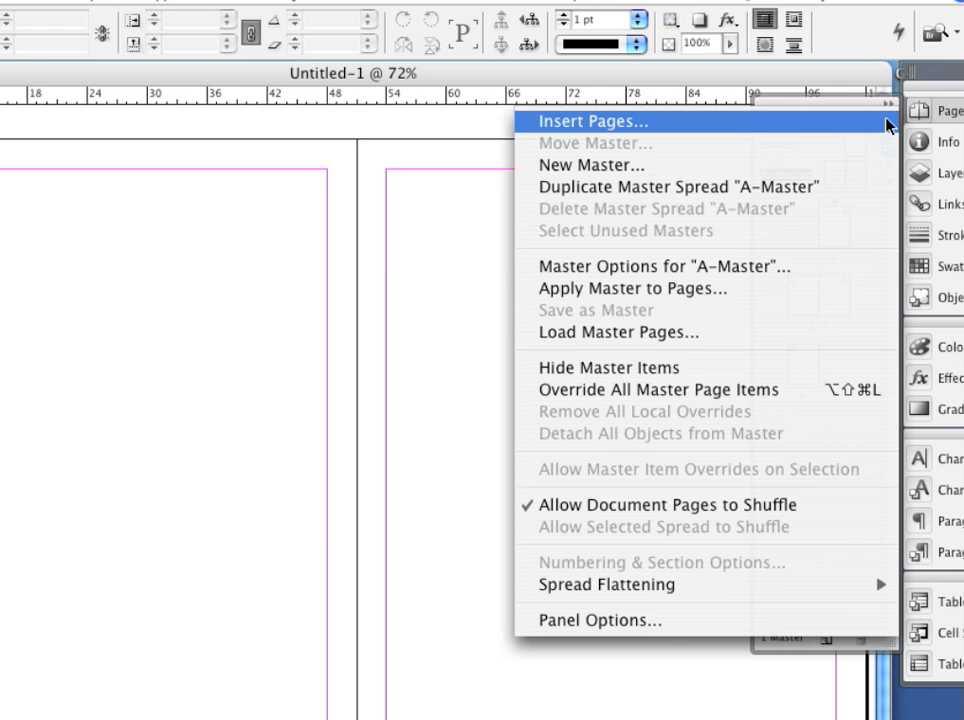
pyautogui.click(597, 124)
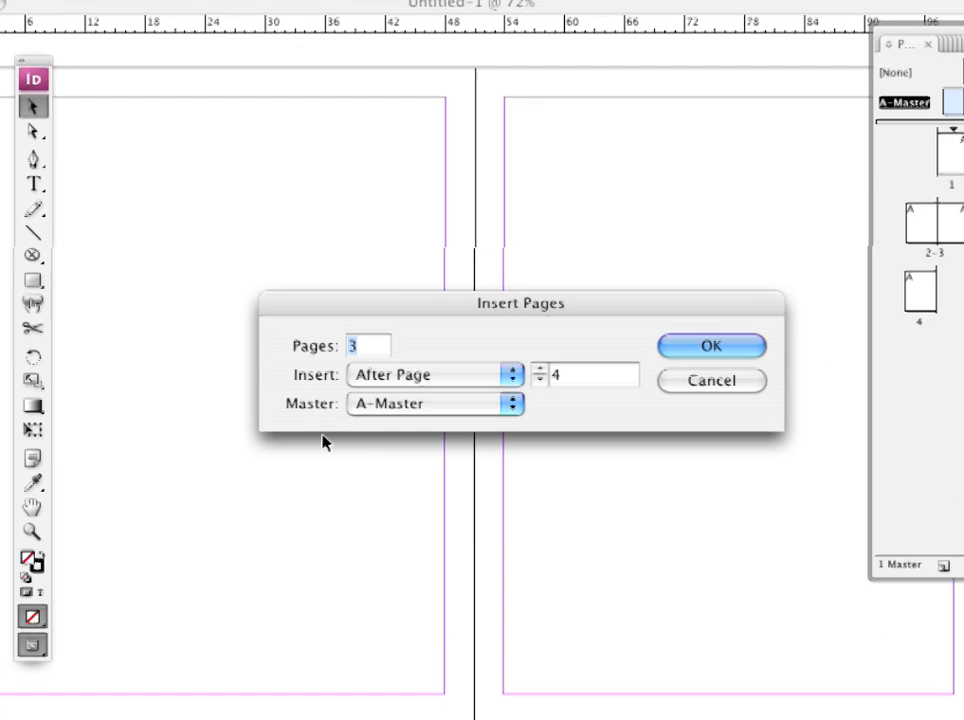
pyautogui.write('4')
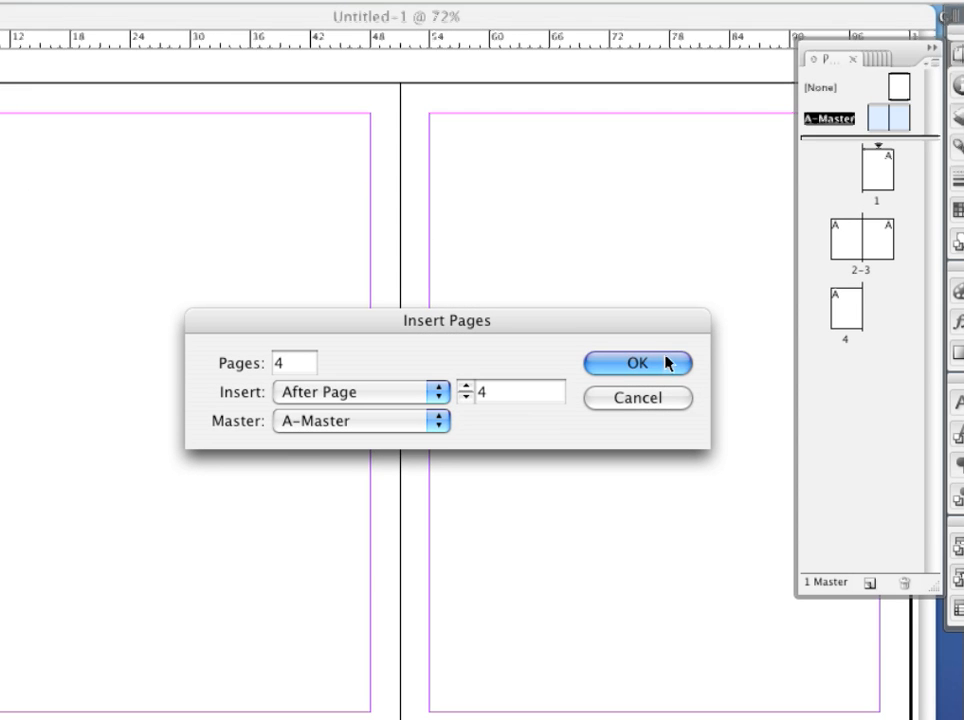
pyautogui.click(667, 362)
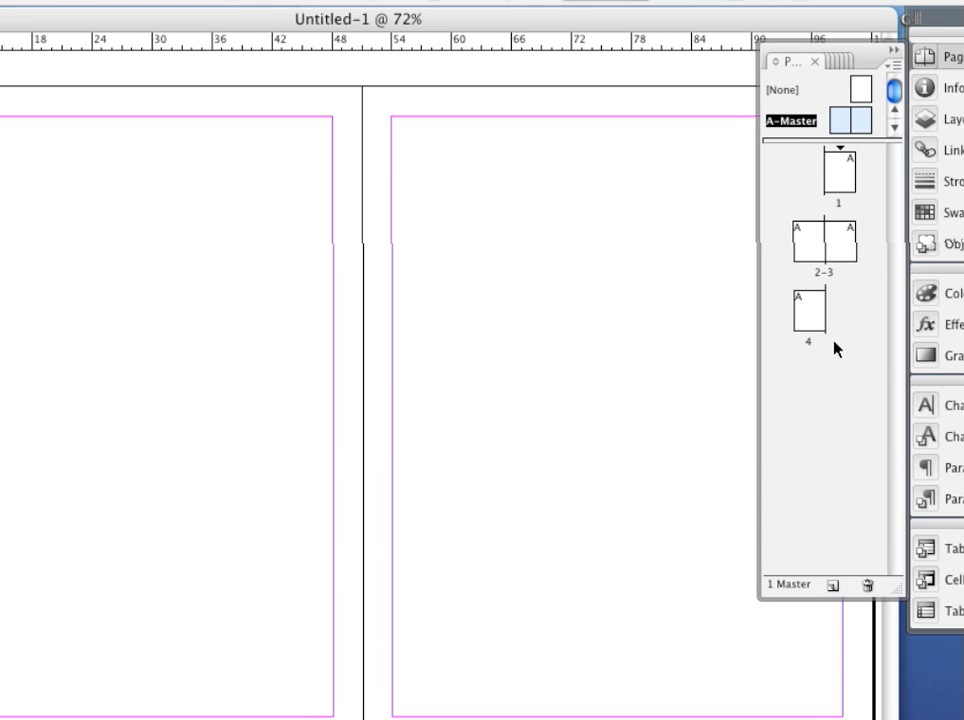
pyautogui.click(815, 337)
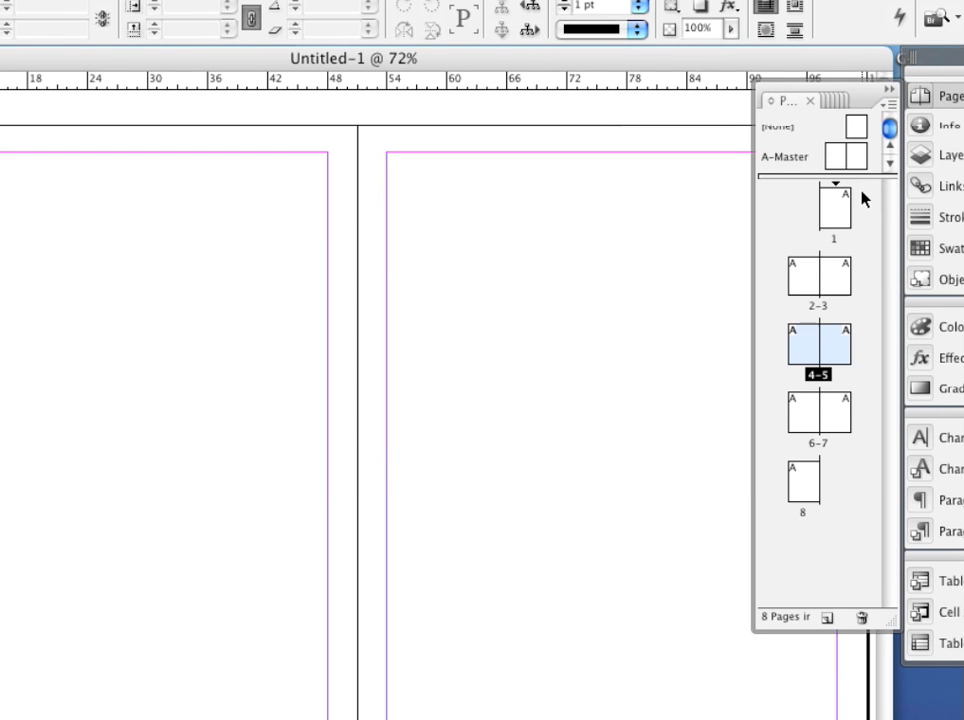
pyautogui.rightClick(866, 222)
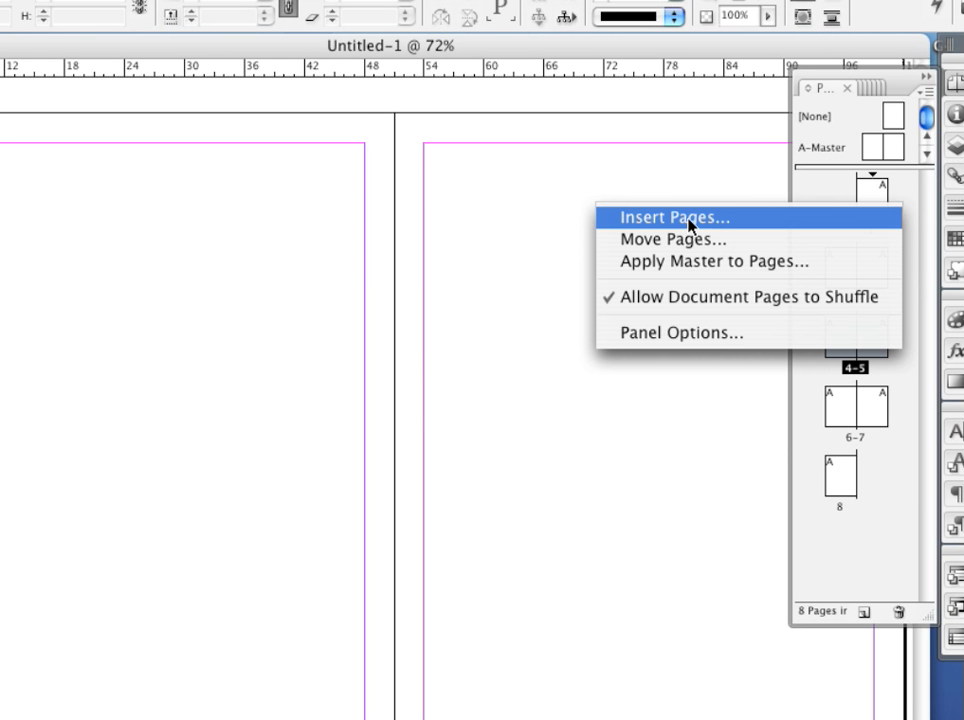
pyautogui.click(689, 219)
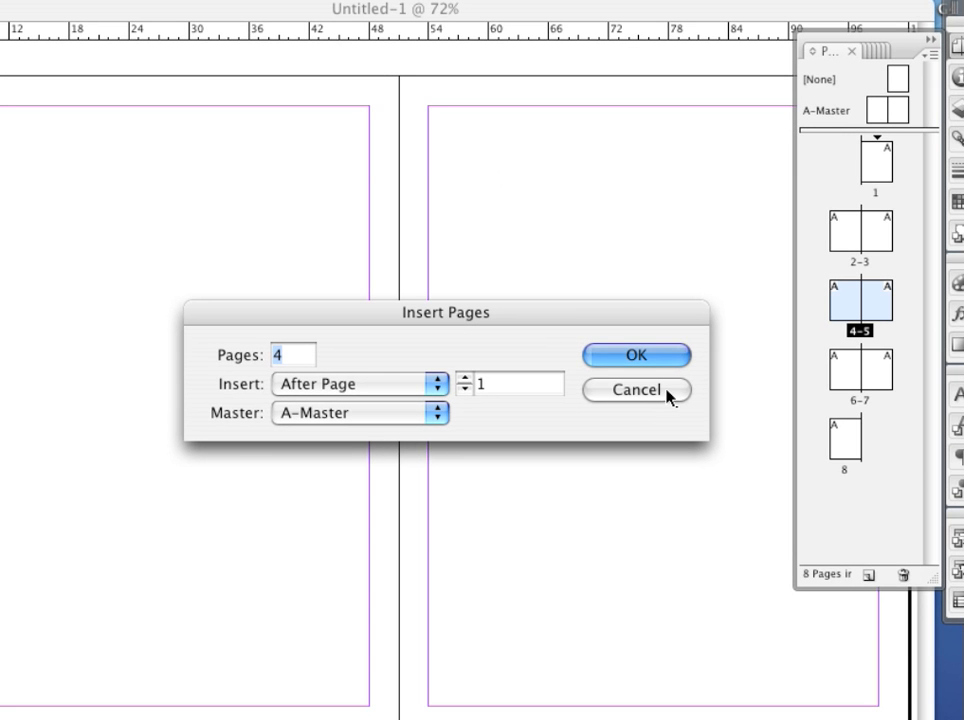
pyautogui.click(669, 394)
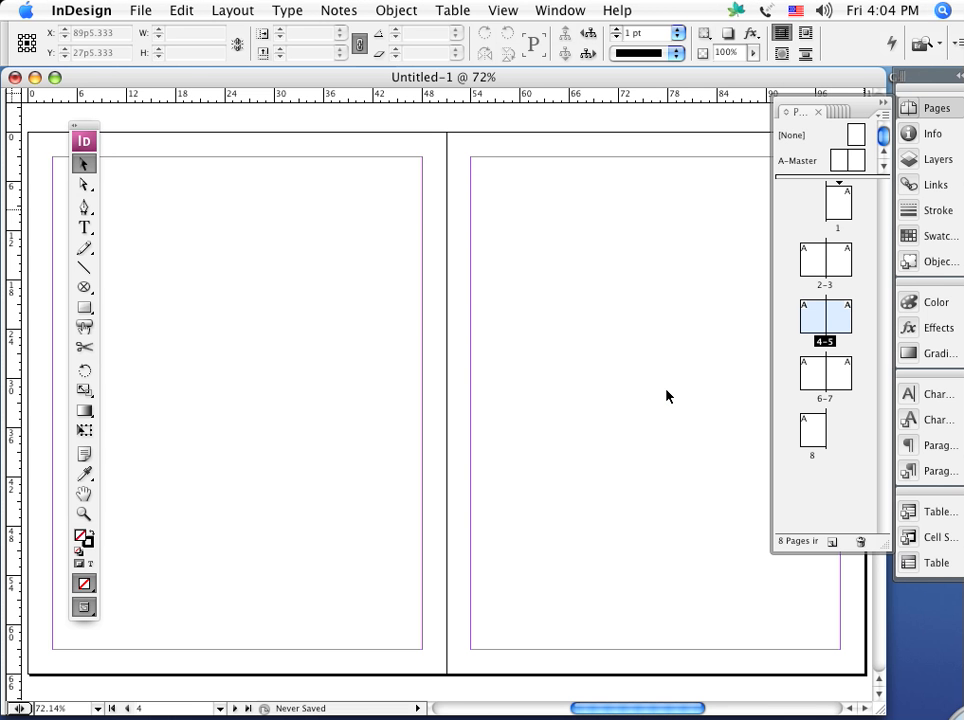
# Insert 4 pages after page 5 using the A-Master, and lengthen the Pages panel to fit all the thumbnails
pyautogui.click(239, 14)
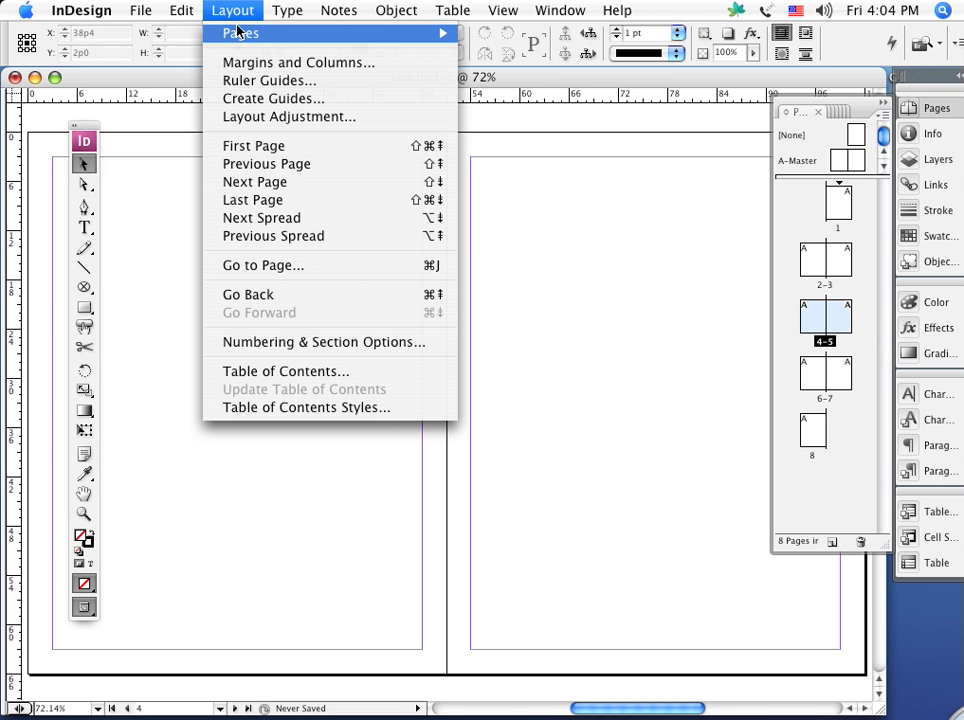
pyautogui.moveTo(240, 37)
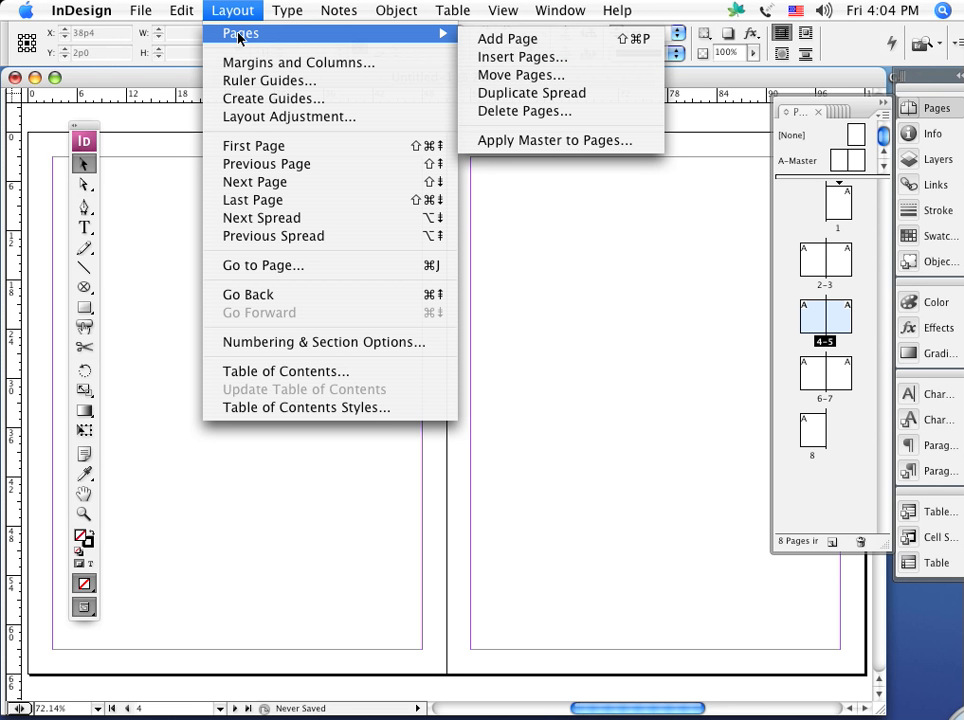
pyautogui.click(505, 58)
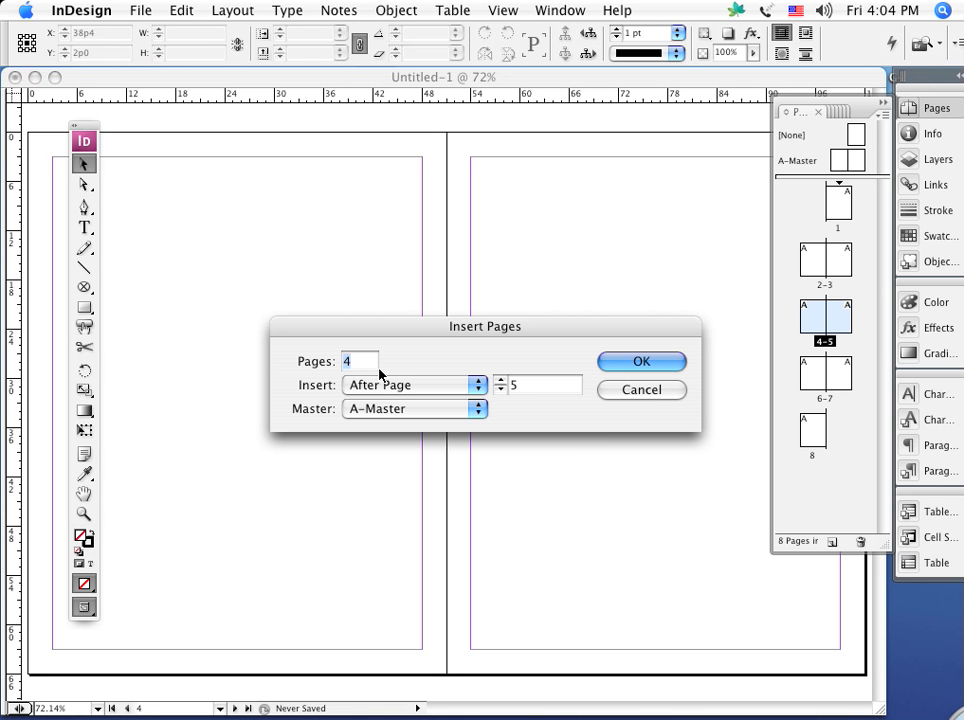
pyautogui.click(621, 366)
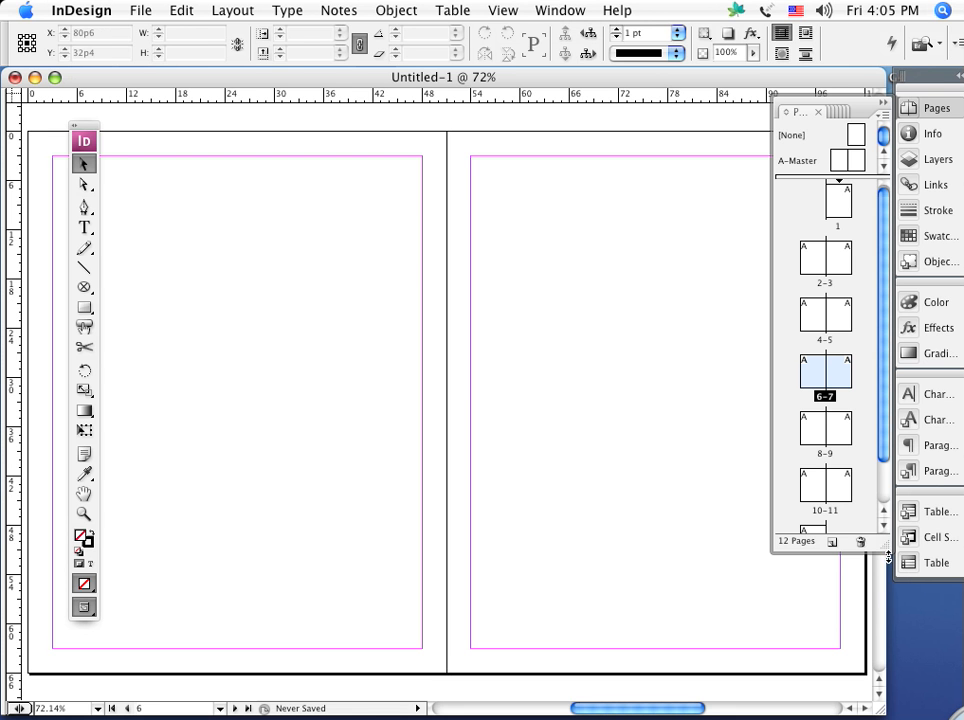
pyautogui.moveTo(888, 557); pyautogui.dragTo(888, 641)
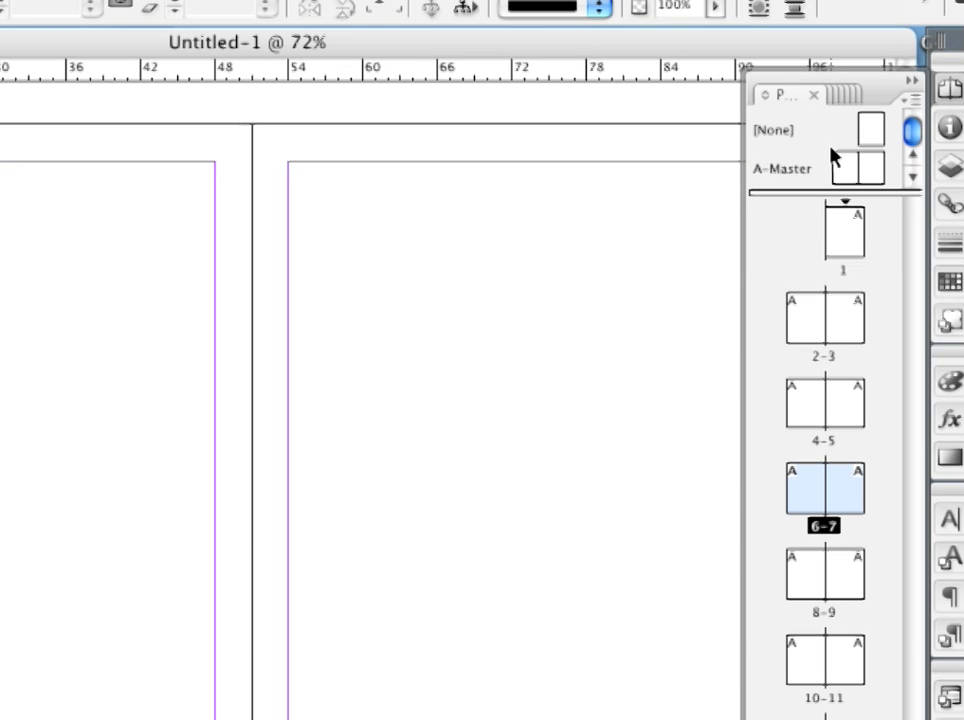
# Add one document page by placing a single A-Master page among the existing spreads
pyautogui.moveTo(838, 163); pyautogui.dragTo(892, 284)
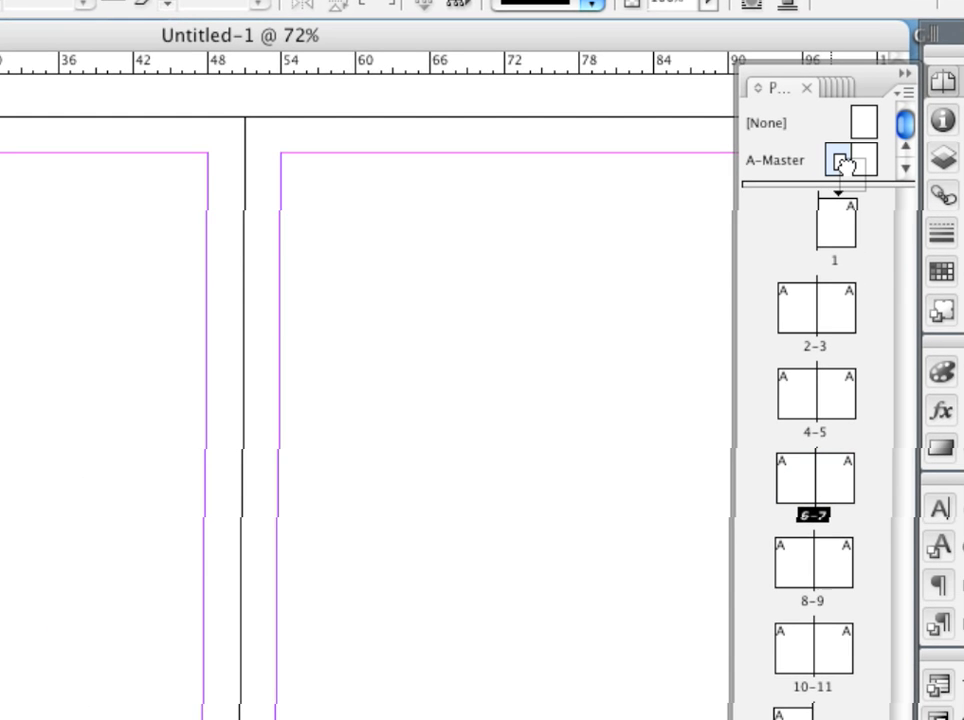
pyautogui.moveTo(873, 243); pyautogui.dragTo(864, 453)
pyautogui.moveTo(862, 378); pyautogui.dragTo(861, 383)
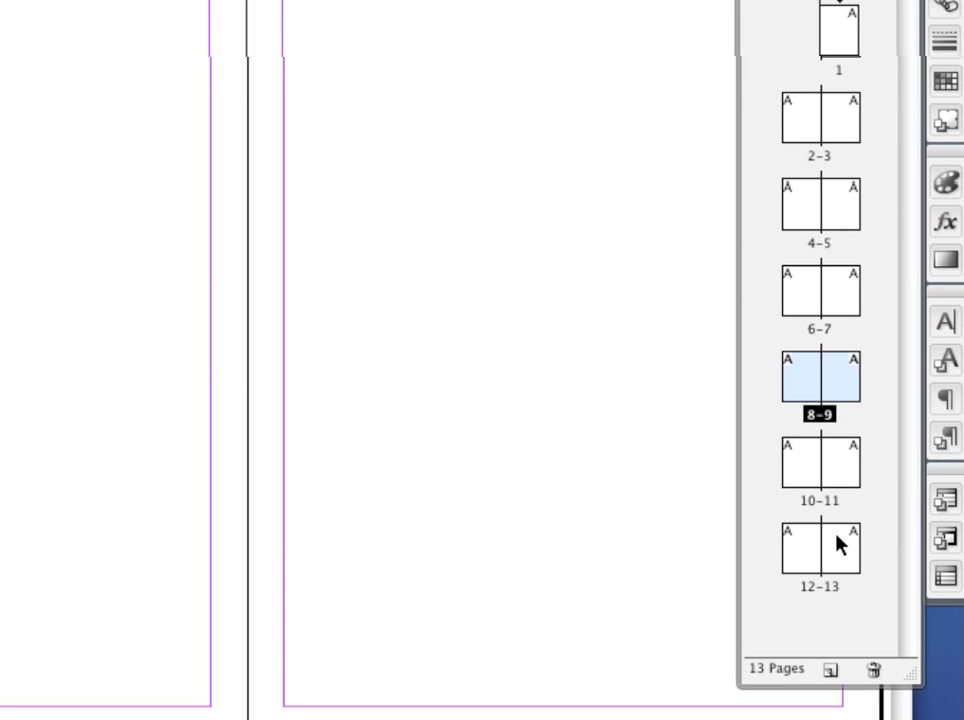
# Delete page 13 from the document
pyautogui.click(838, 545)
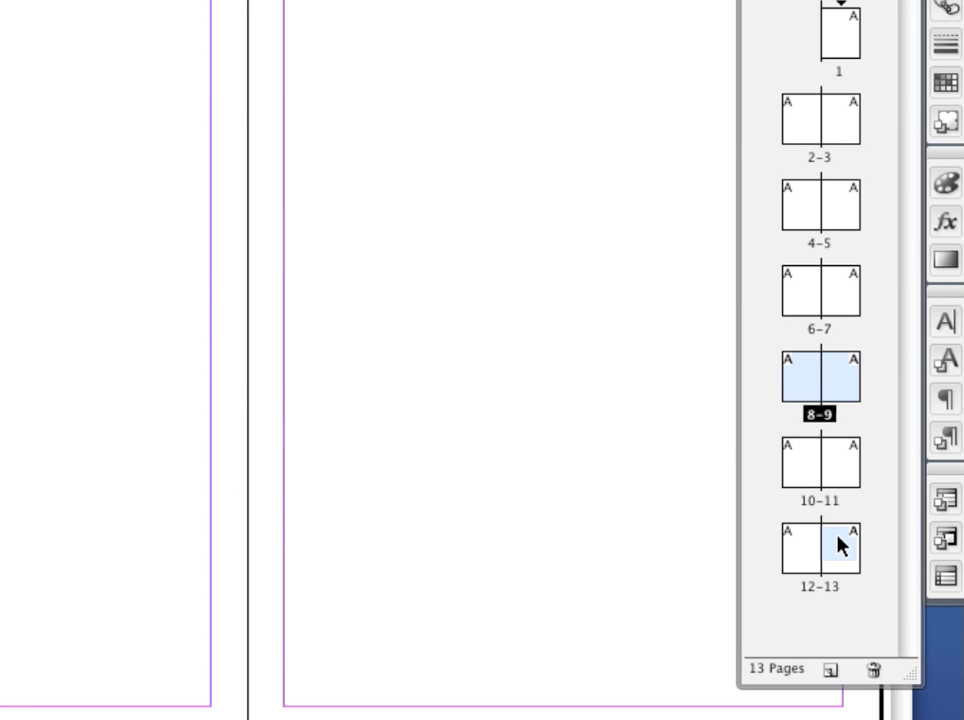
pyautogui.moveTo(838, 545); pyautogui.dragTo(877, 671)
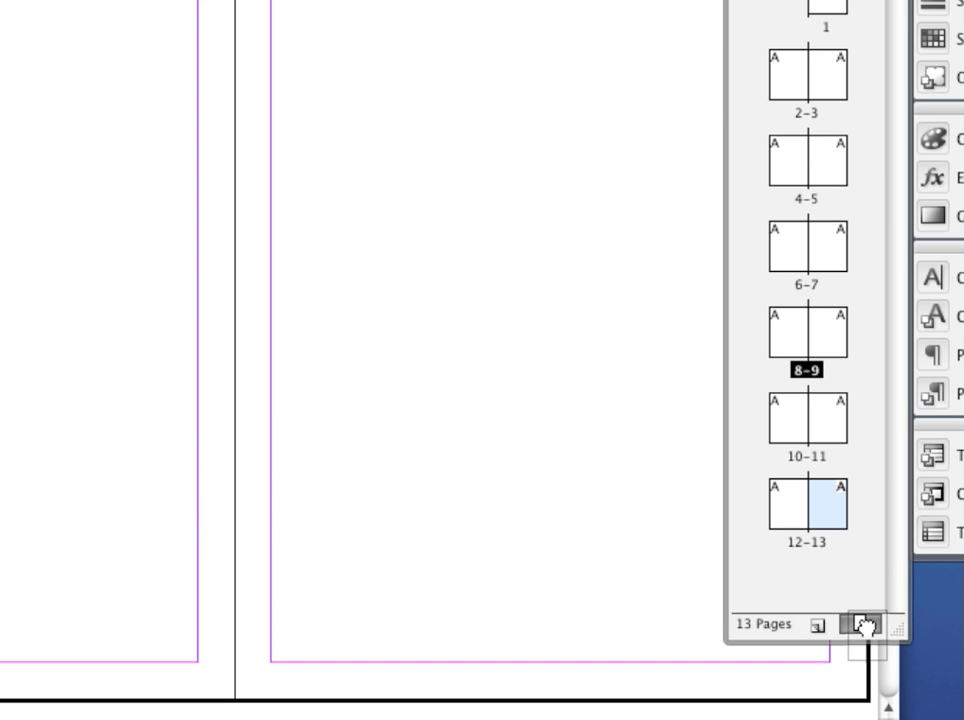
pyautogui.moveTo(866, 625)
pyautogui.mouseDown()
pyautogui.moveTo(854, 604)
pyautogui.moveTo(854, 675)
pyautogui.moveTo(862, 628)
pyautogui.mouseUp()
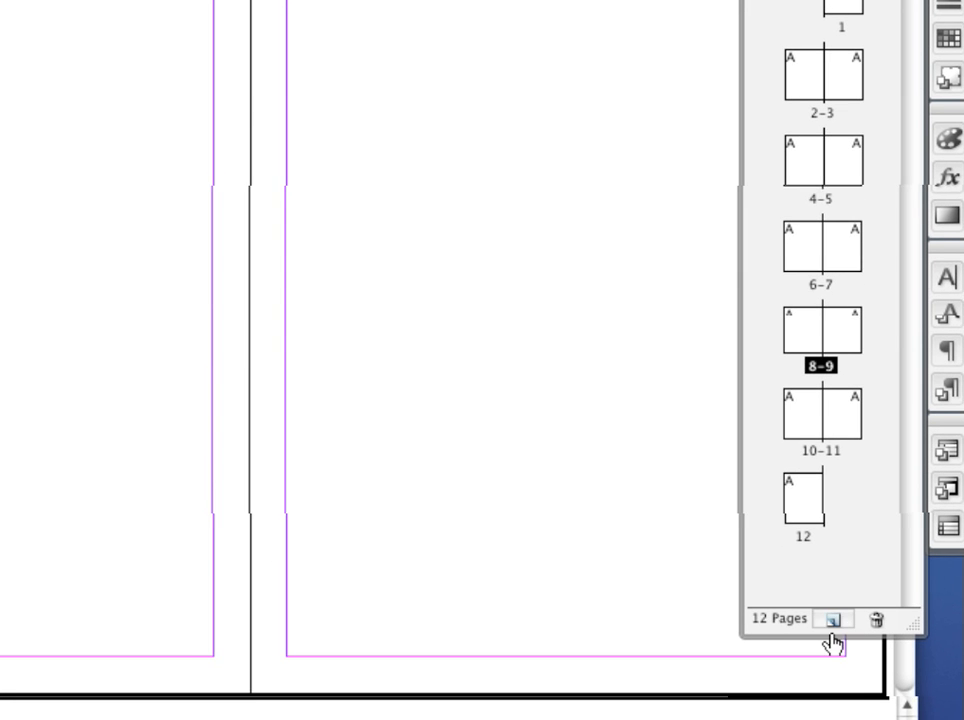
# Create one new document page and remove page 13
pyautogui.click(834, 626)
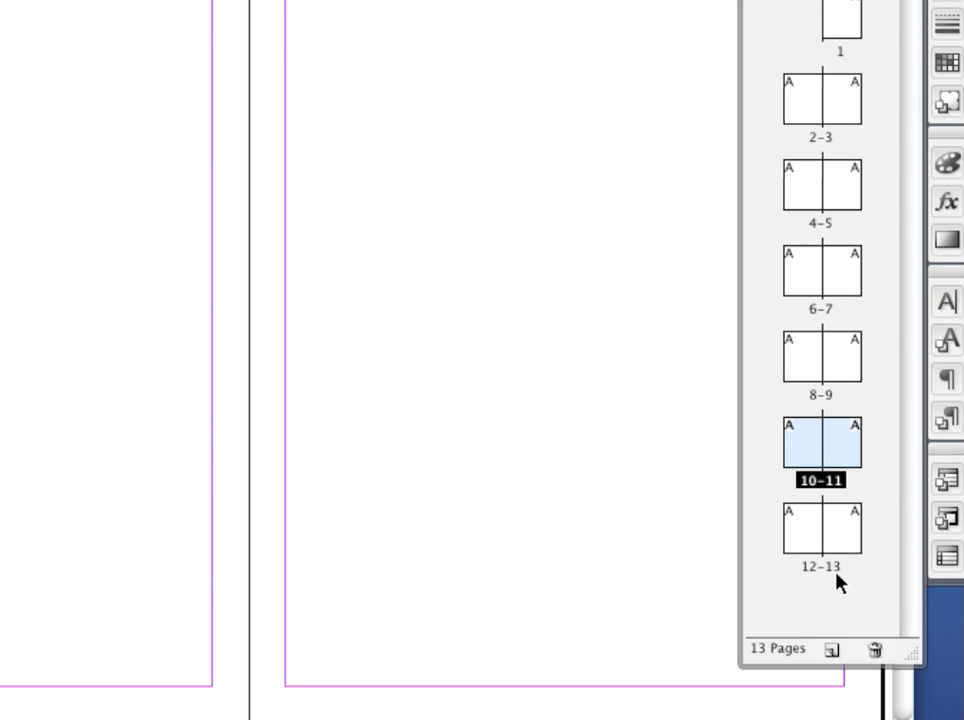
pyautogui.moveTo(842, 530); pyautogui.dragTo(859, 622)
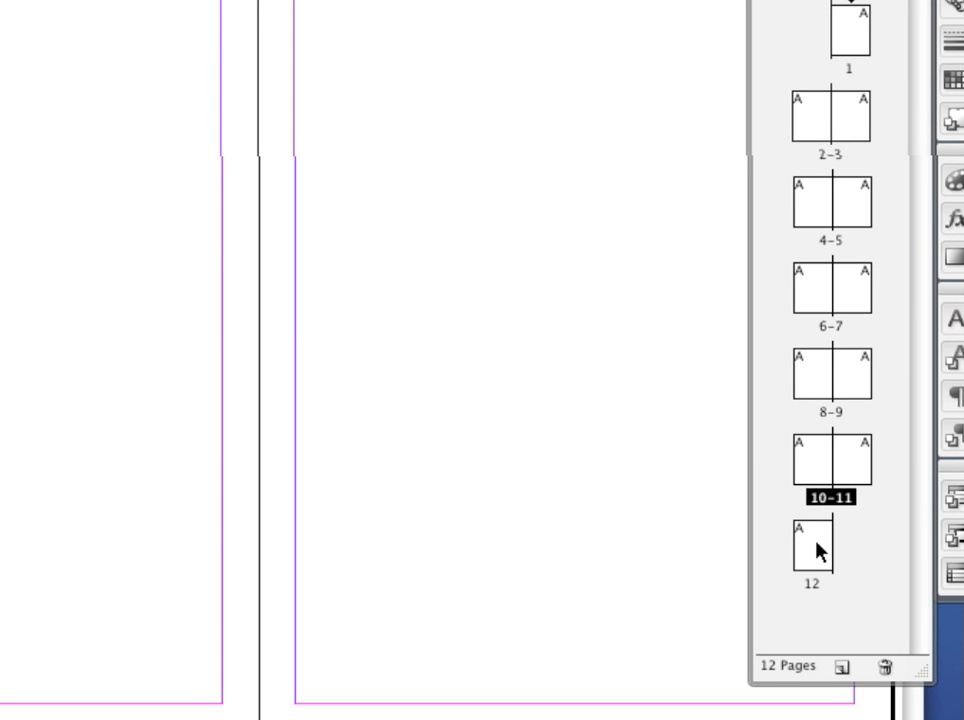
# Duplicate page 12 and delete the whole 12-13 spread
pyautogui.moveTo(811, 550); pyautogui.dragTo(835, 628)
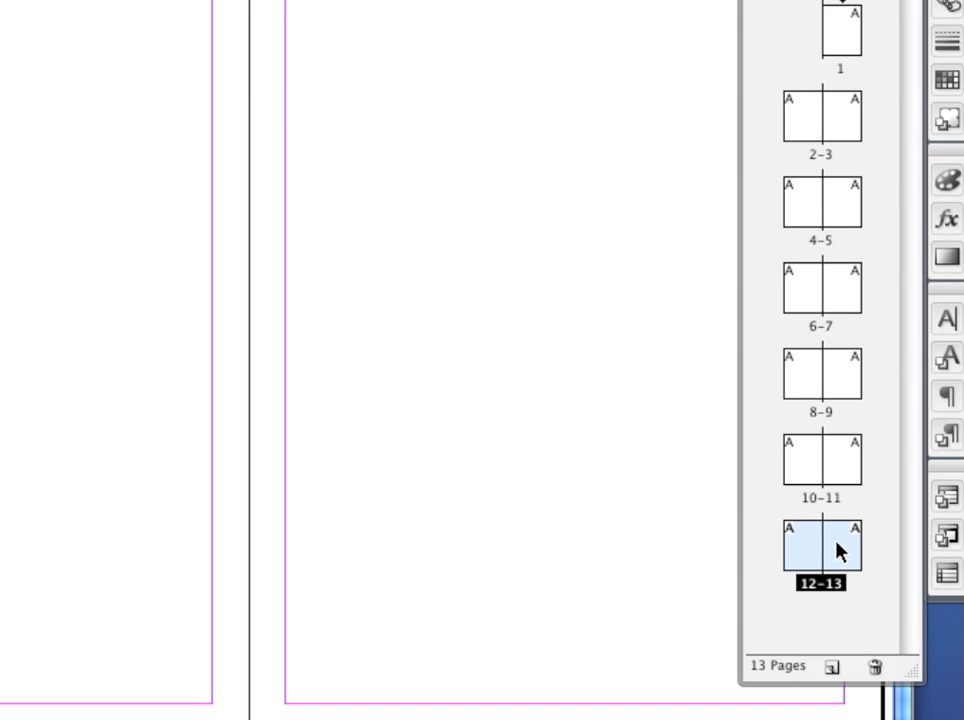
pyautogui.moveTo(839, 551); pyautogui.dragTo(866, 627)
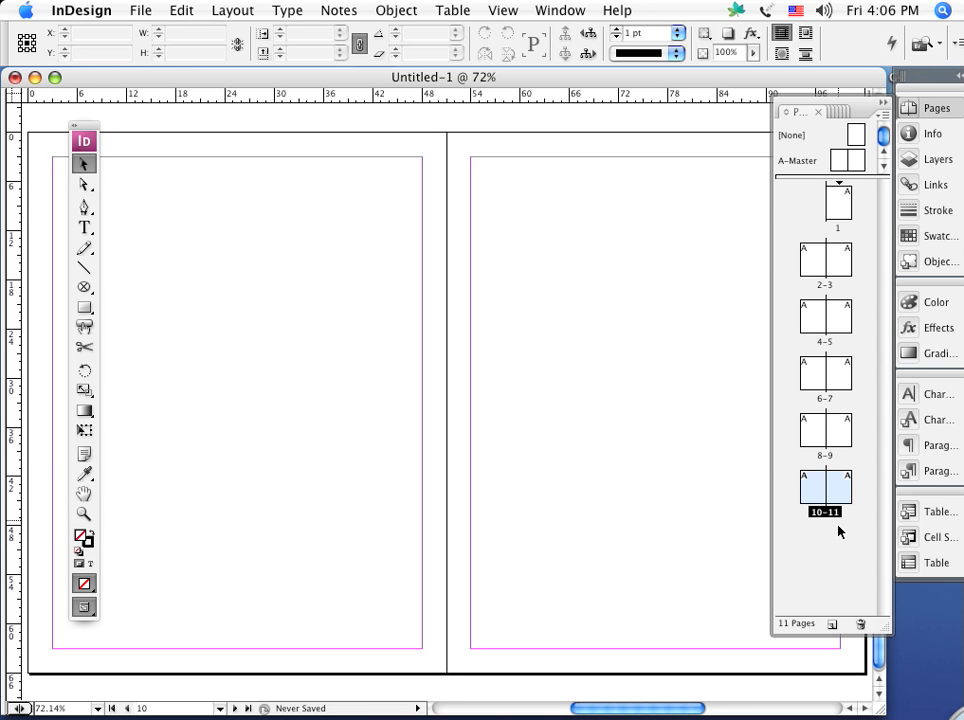
# Add a new page 12 after page 11
pyautogui.click(831, 623)
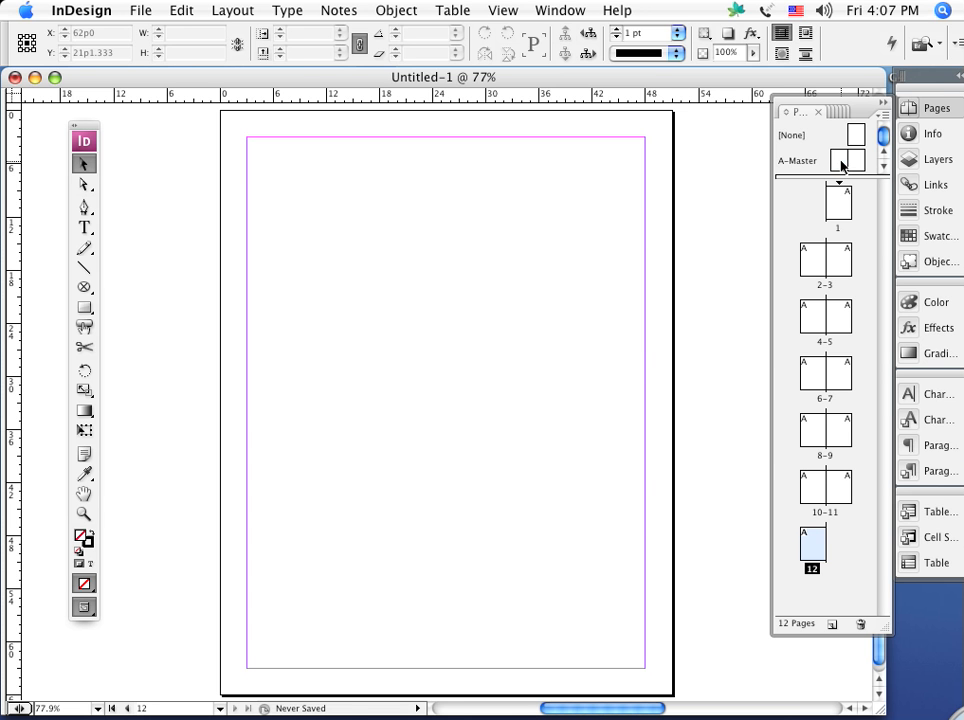
# Open the left page of the A-Master and place vertical ruler guides at 17p0 and 34p0
pyautogui.click(842, 167)
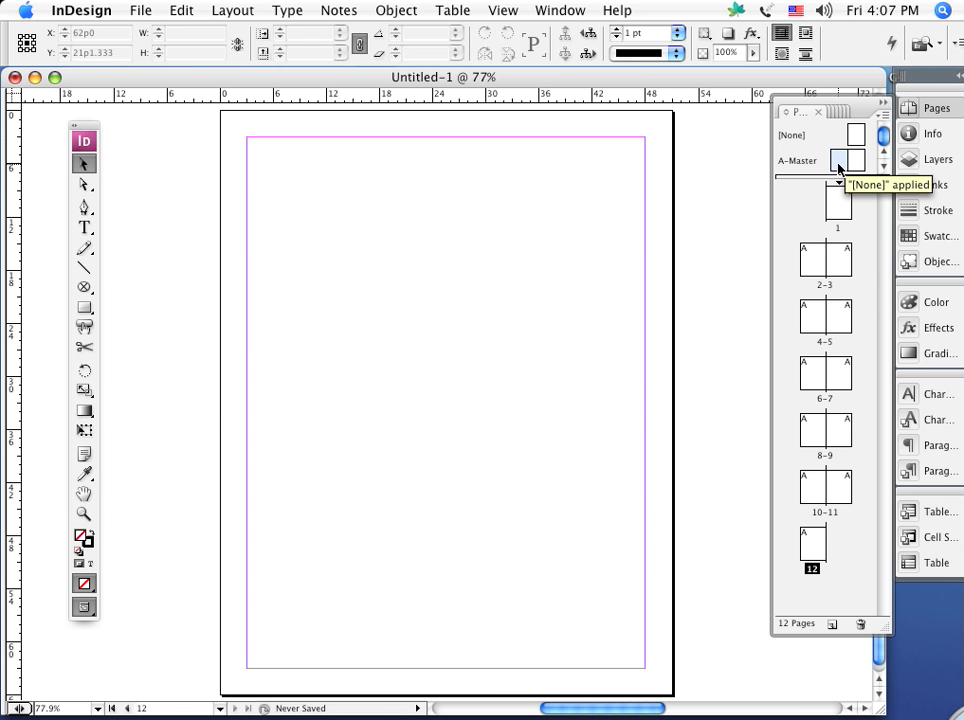
pyautogui.doubleClick(839, 166)
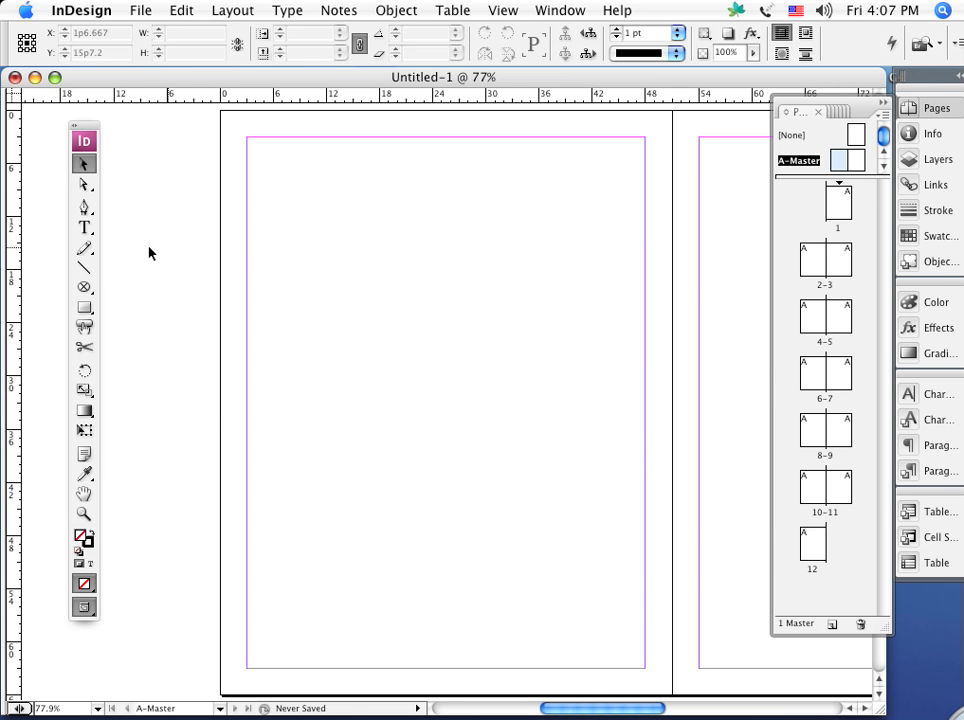
pyautogui.moveTo(13, 256); pyautogui.dragTo(372, 286)
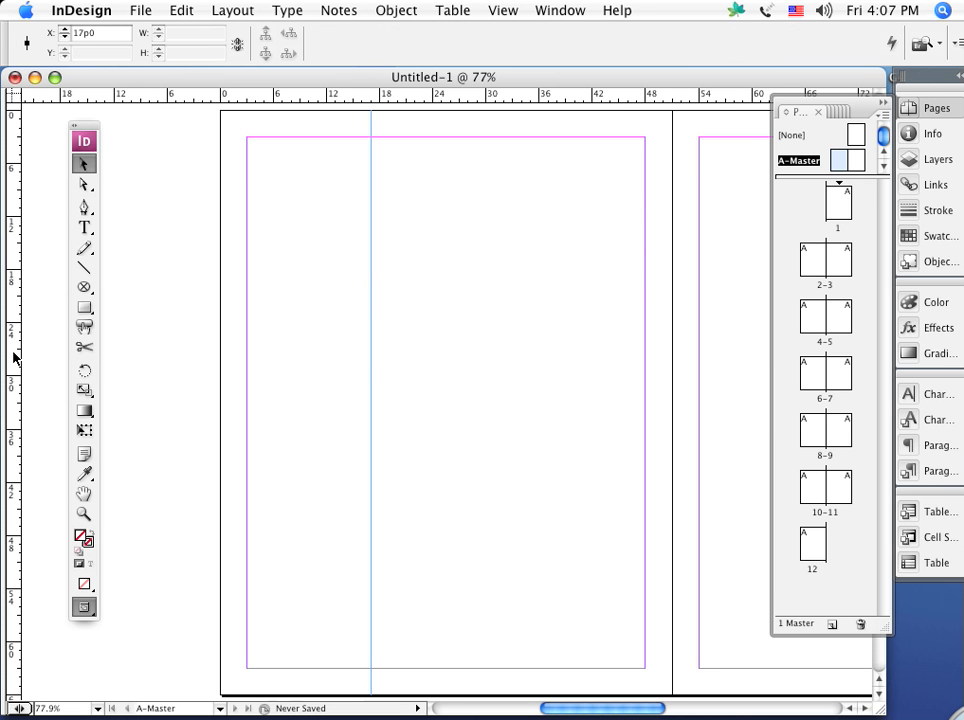
pyautogui.moveTo(14, 352); pyautogui.dragTo(521, 348)
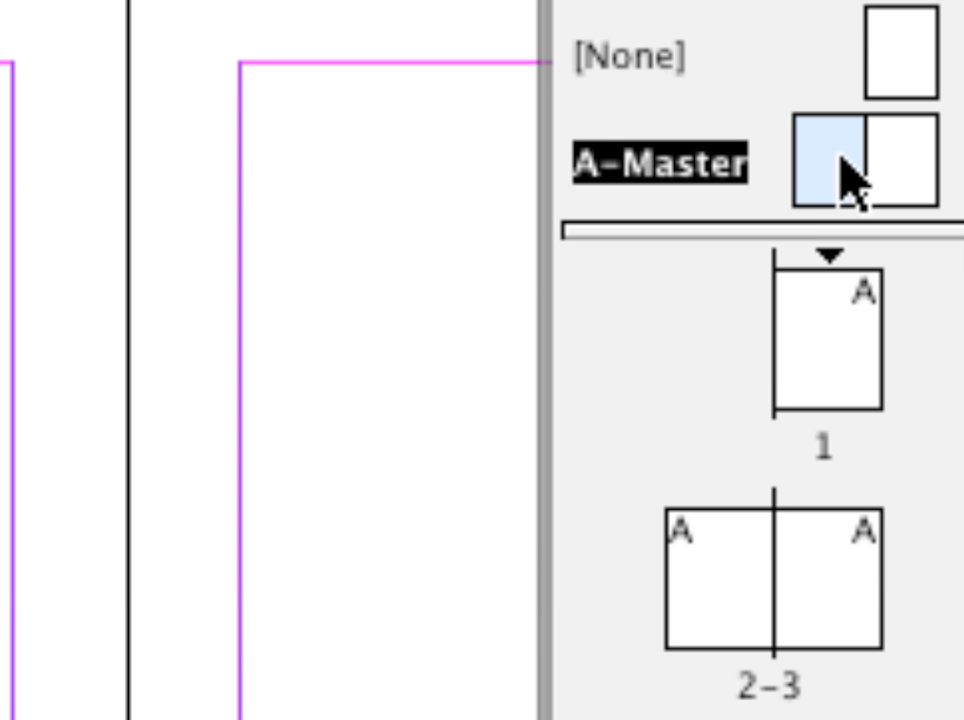
# Place a horizontal ruler guide about 18 picas down on the left A-Master page
pyautogui.click(841, 530)
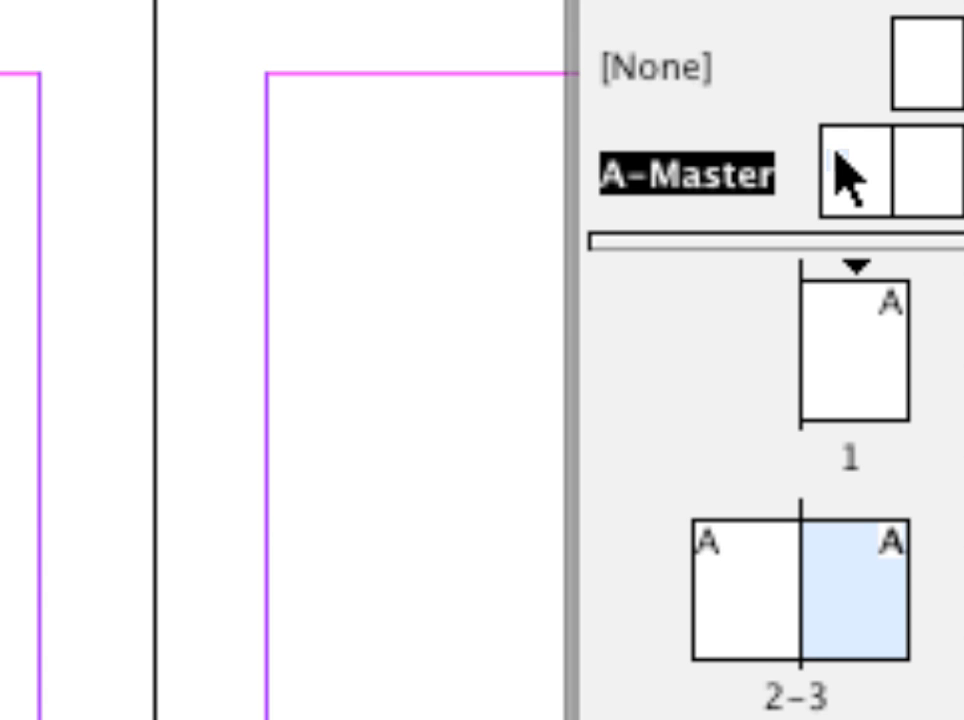
pyautogui.click(848, 180)
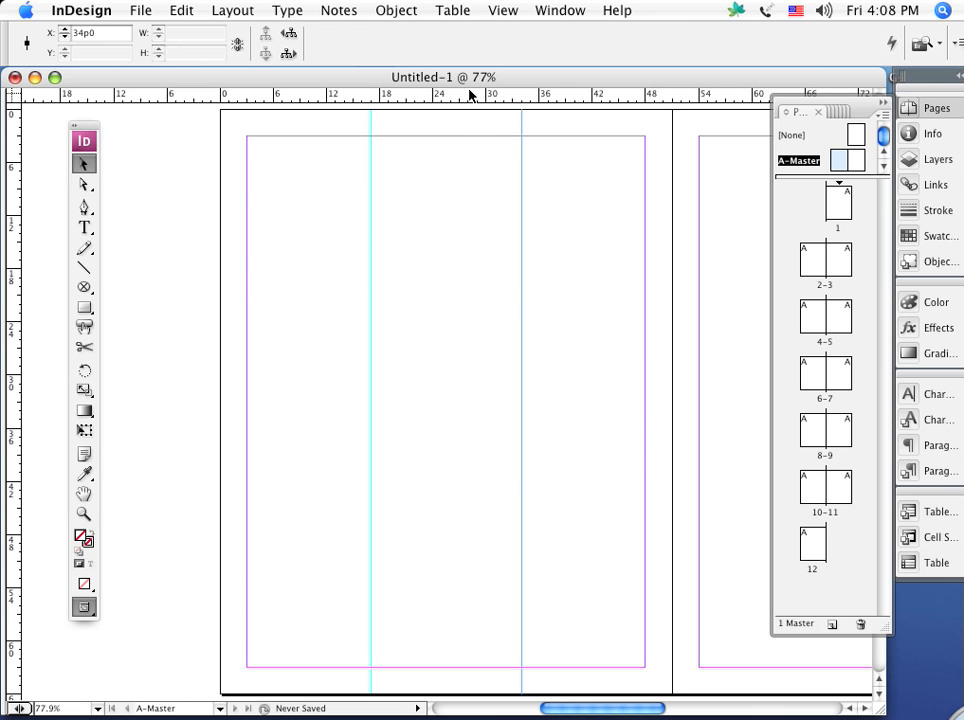
pyautogui.moveTo(470, 95); pyautogui.dragTo(481, 267)
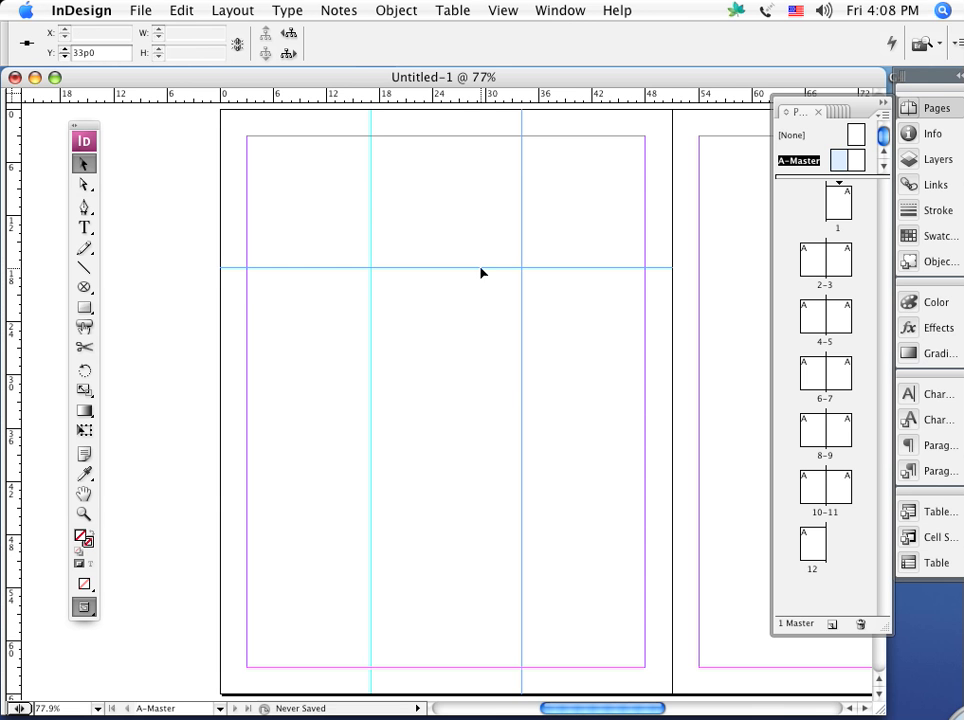
# Look through the left-hand pages 2 to 12 for the ruler guides inherited from the A-Master
pyautogui.doubleClick(815, 266)
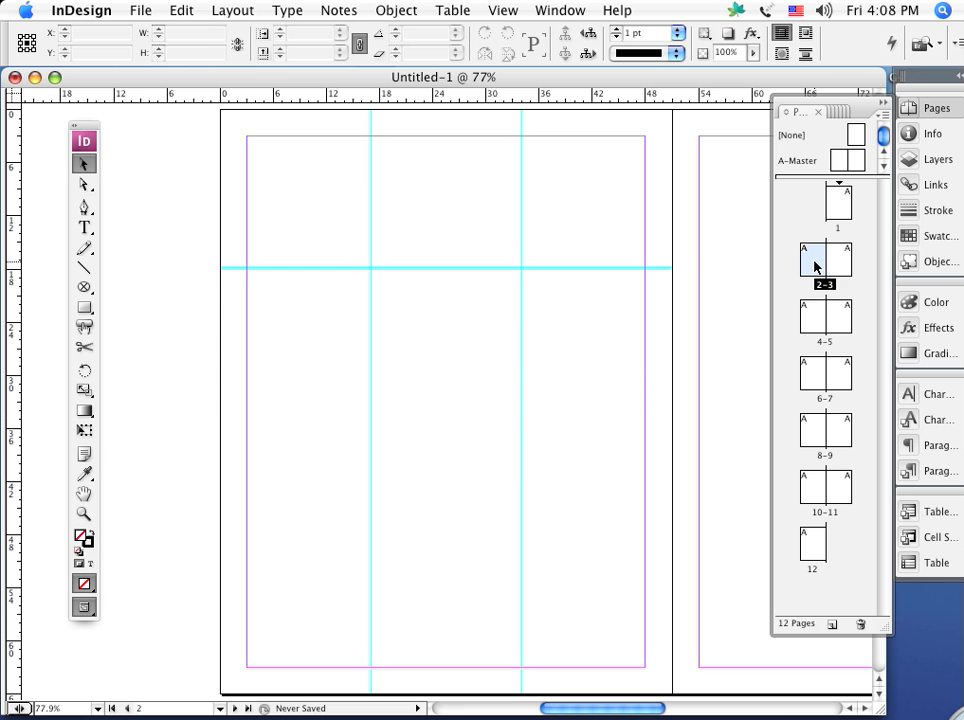
pyautogui.click(815, 317)
pyautogui.doubleClick(815, 317)
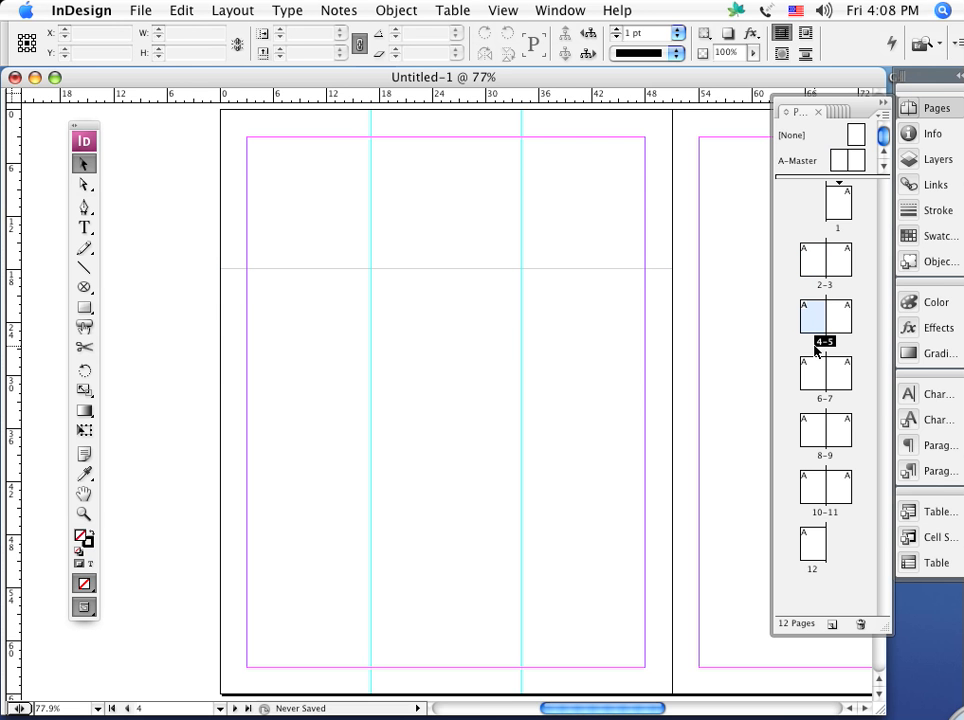
pyautogui.doubleClick(813, 371)
pyautogui.click(816, 428)
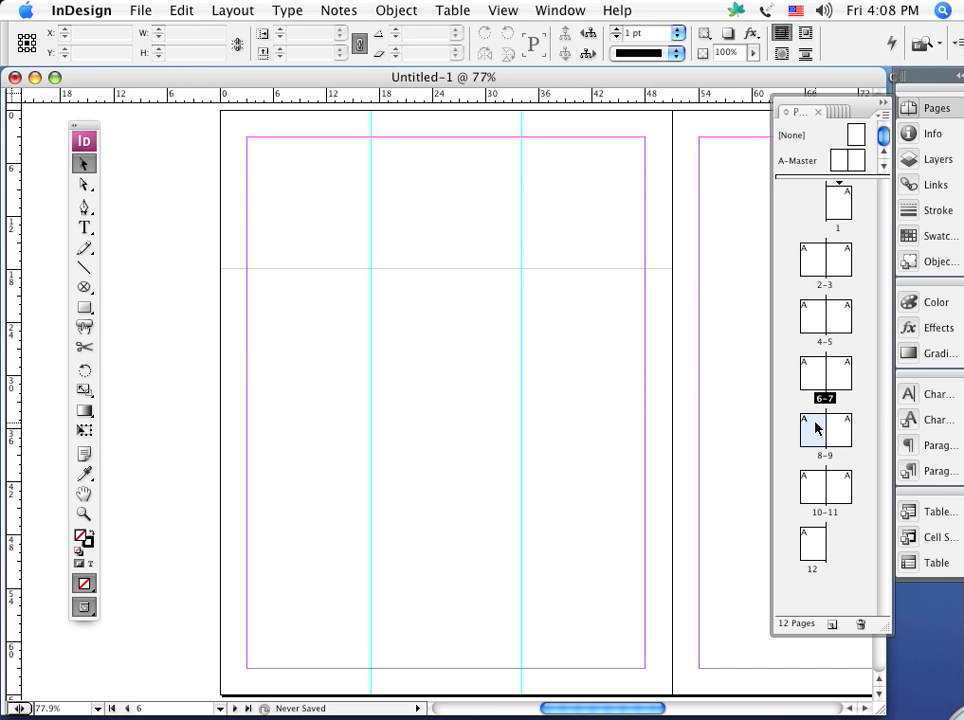
pyautogui.doubleClick(816, 486)
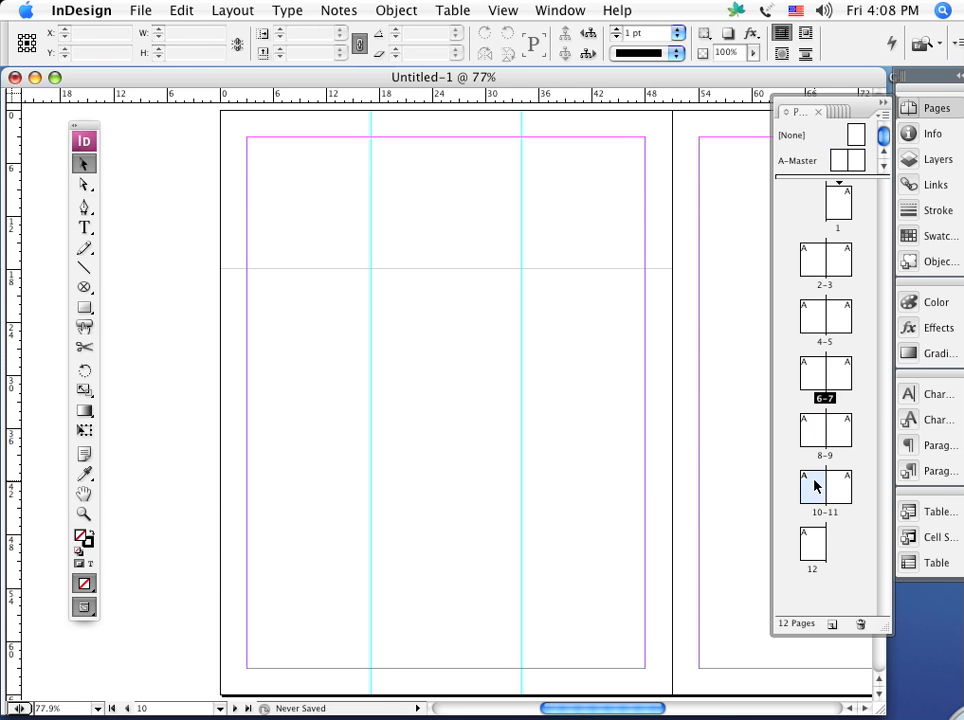
pyautogui.click(815, 553)
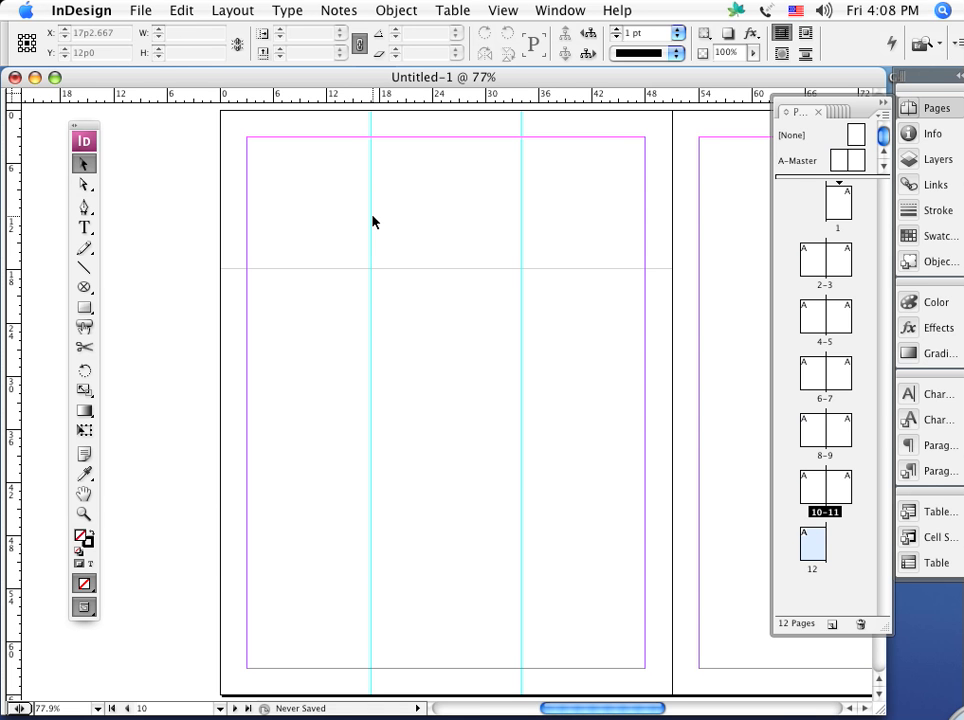
# Move the 17p0 vertical guide on the left A-Master page to 9p8
pyautogui.click(838, 162)
pyautogui.doubleClick(838, 162)
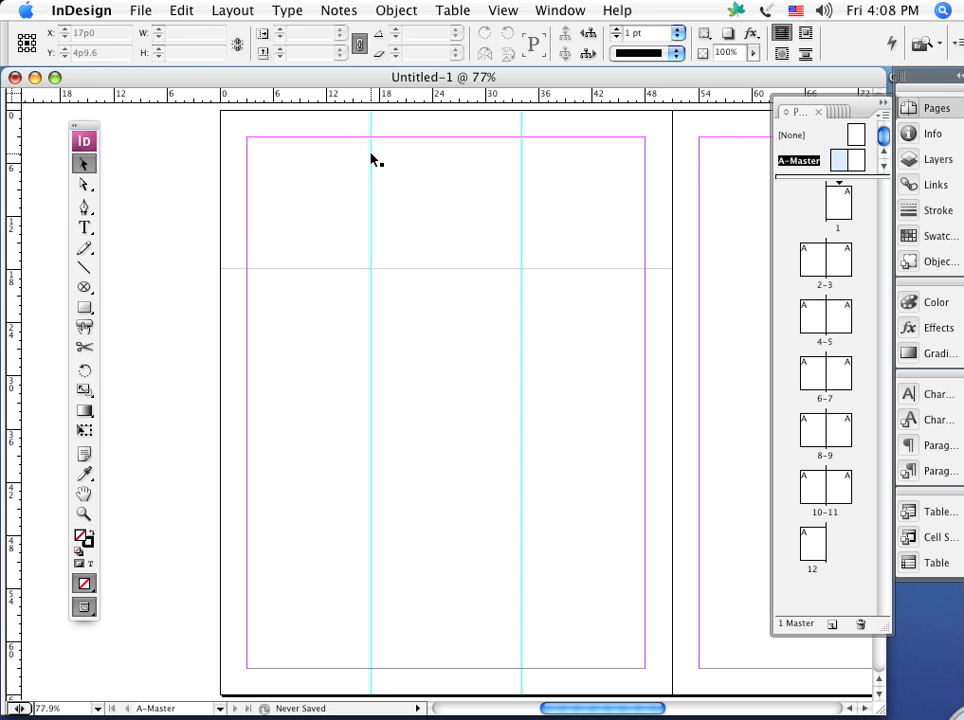
pyautogui.moveTo(371, 158); pyautogui.dragTo(305, 161)
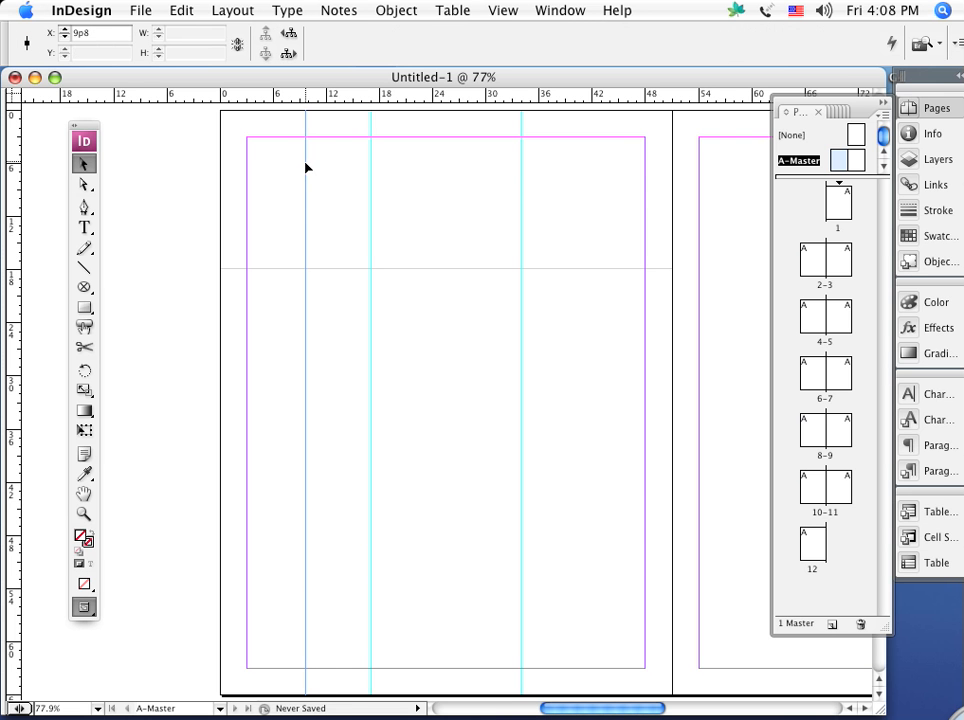
# Check the position of the moved vertical guide on pages 4, 6, 8 and 10
pyautogui.doubleClick(816, 320)
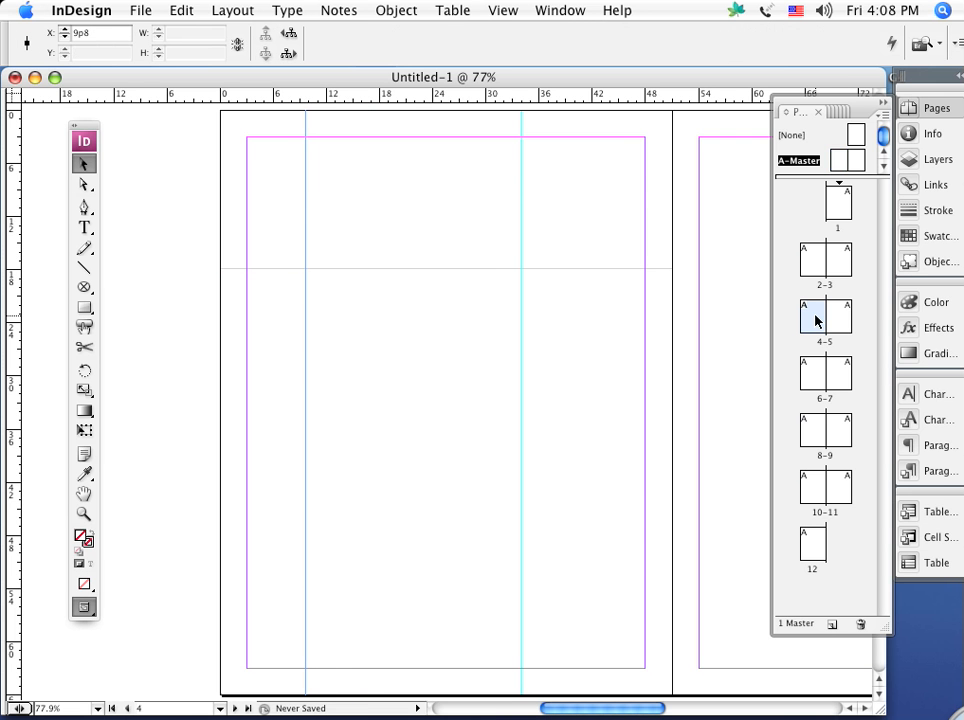
pyautogui.doubleClick(818, 378)
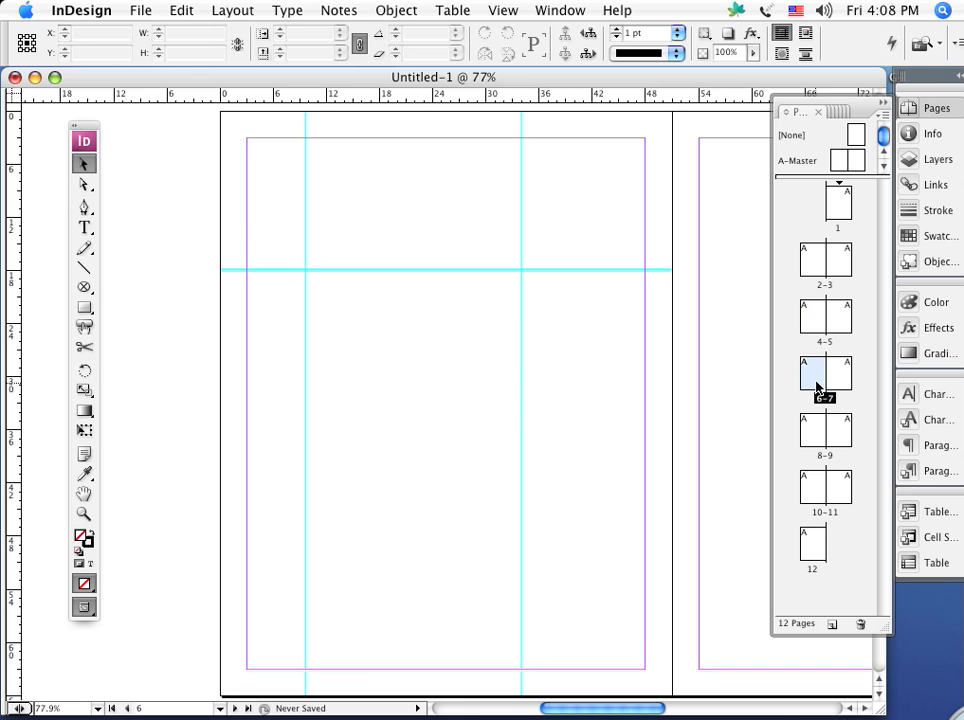
pyautogui.doubleClick(813, 438)
pyautogui.doubleClick(810, 484)
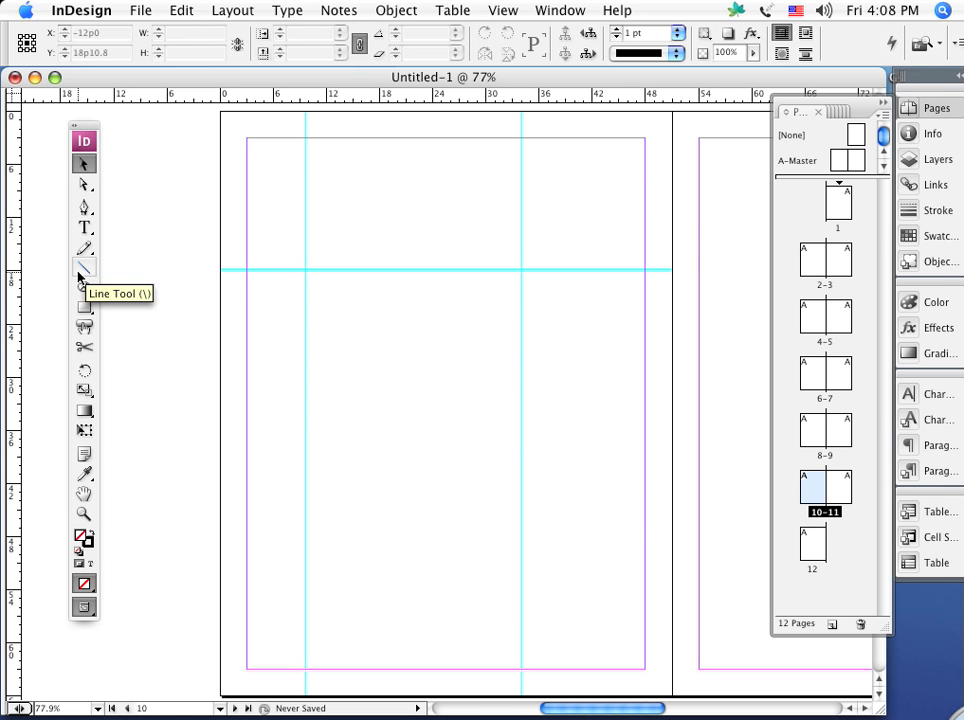
# Draw a rectangle about 45p0 by 2p11 along the top margin of the left A-Master page and fill it with Black
pyautogui.doubleClick(837, 158)
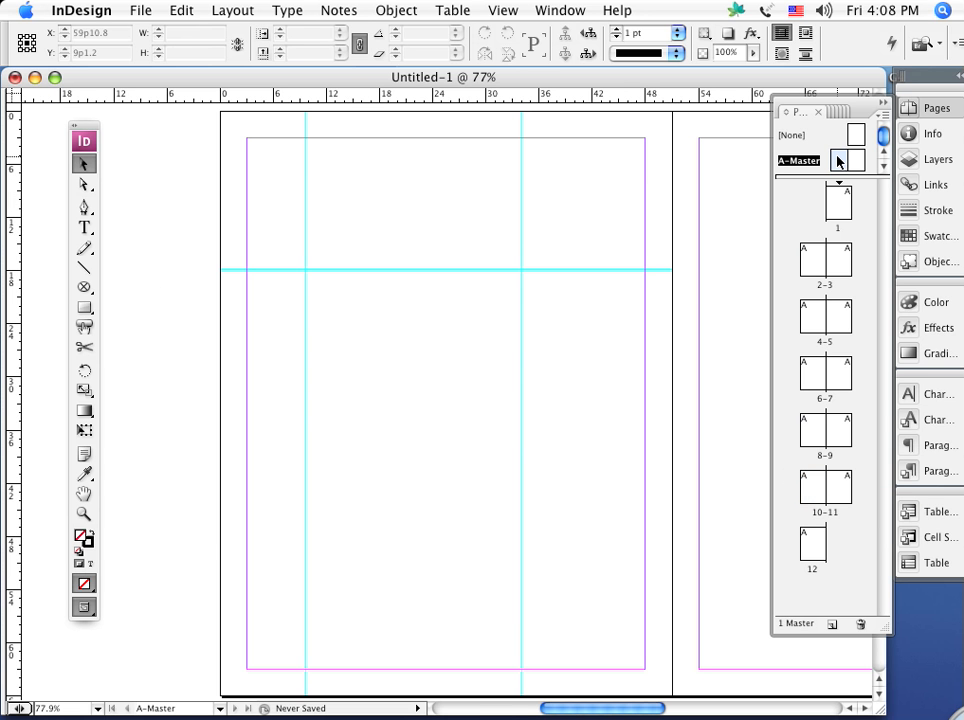
pyautogui.click(84, 307)
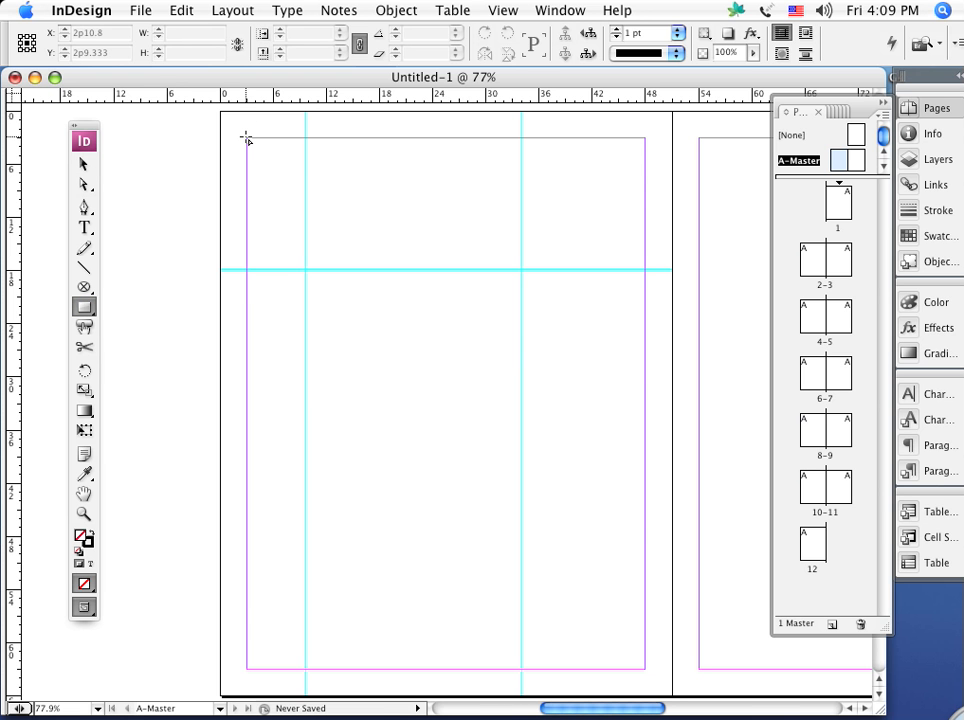
pyautogui.moveTo(246, 139); pyautogui.dragTo(646, 166)
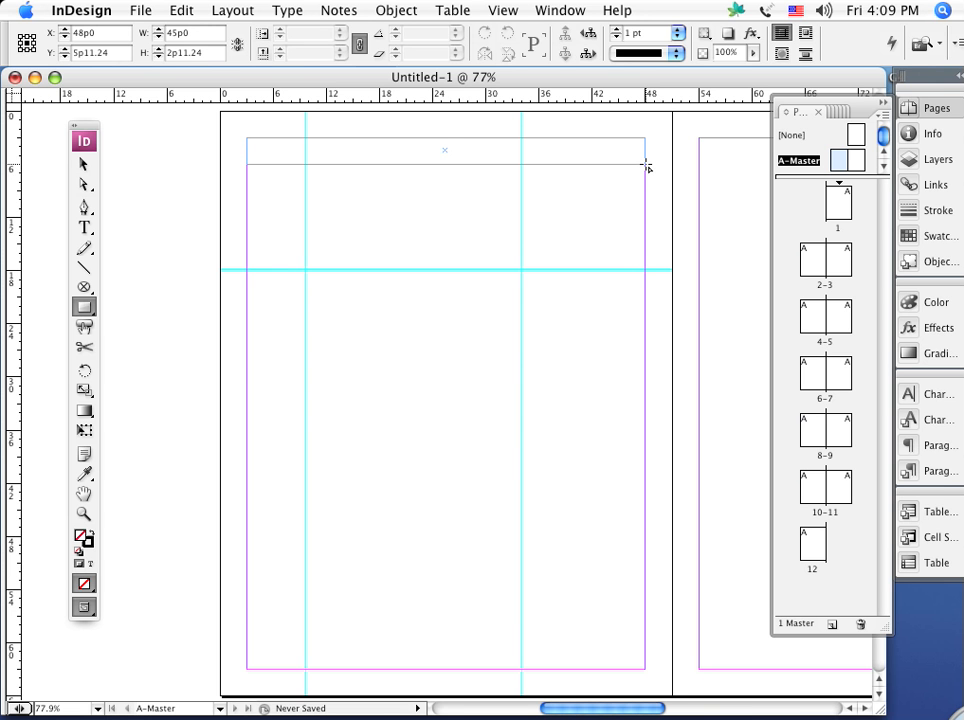
pyautogui.moveTo(646, 166); pyautogui.dragTo(646, 166)
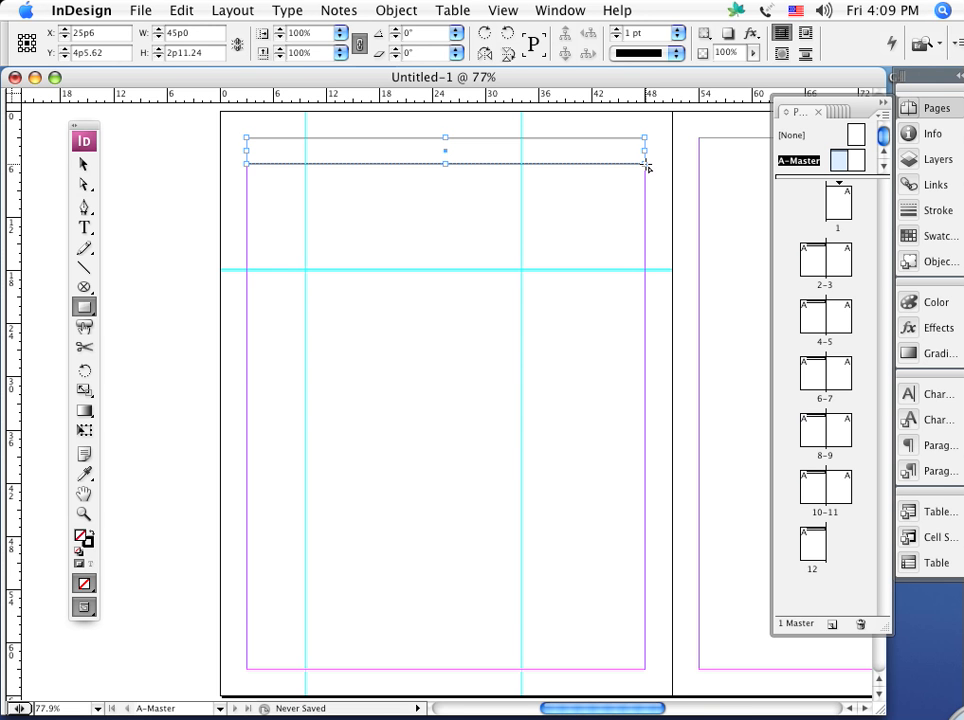
pyautogui.click(910, 238)
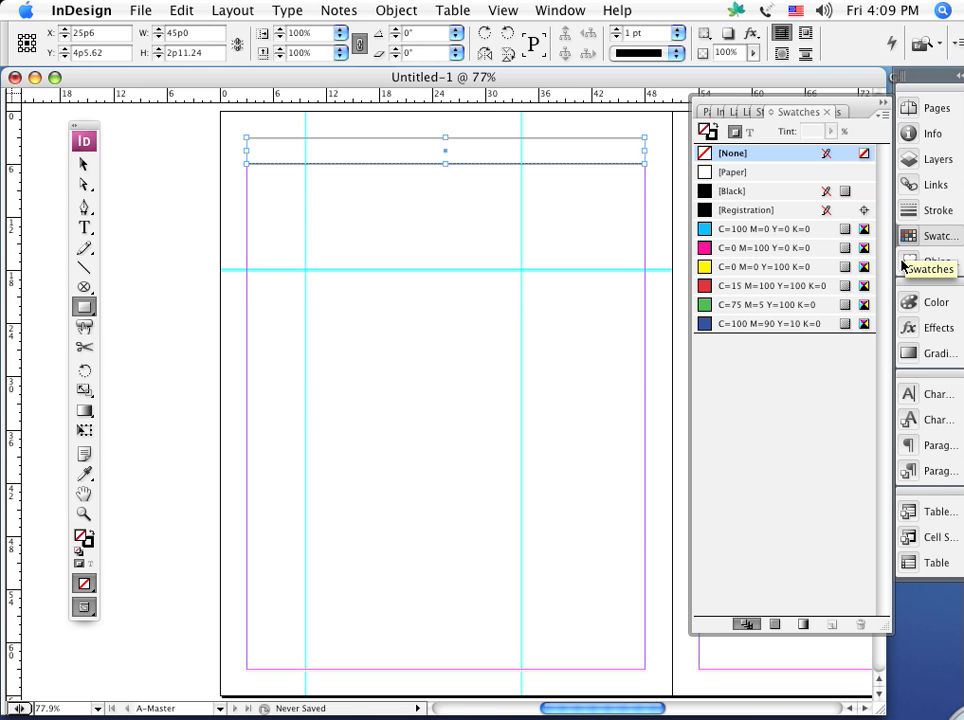
pyautogui.click(709, 195)
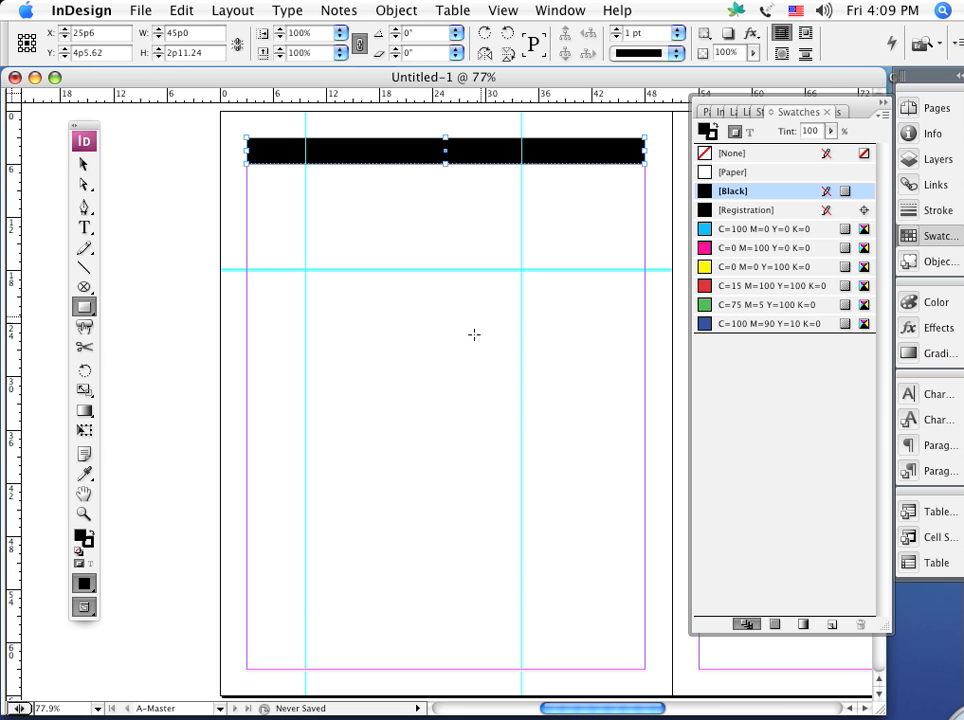
# Float the Pages panel clear of the scroll bar and examine the document spreads at 25% for the black header bar
pyautogui.click(706, 112)
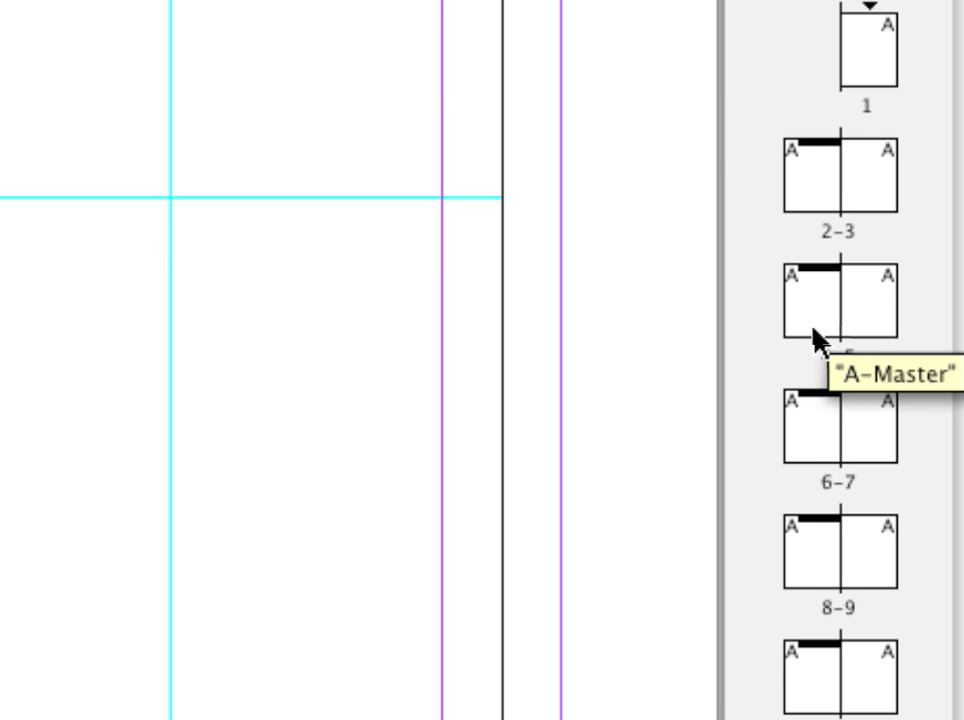
pyautogui.press('super+minus')
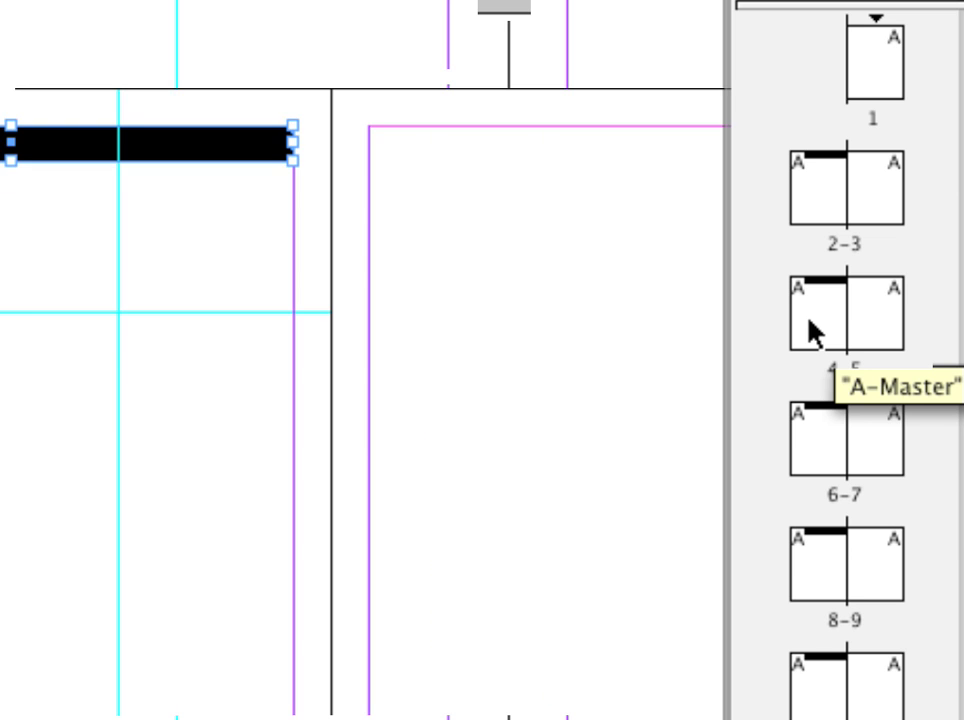
pyautogui.press('super+minus')
pyautogui.doubleClick(818, 192)
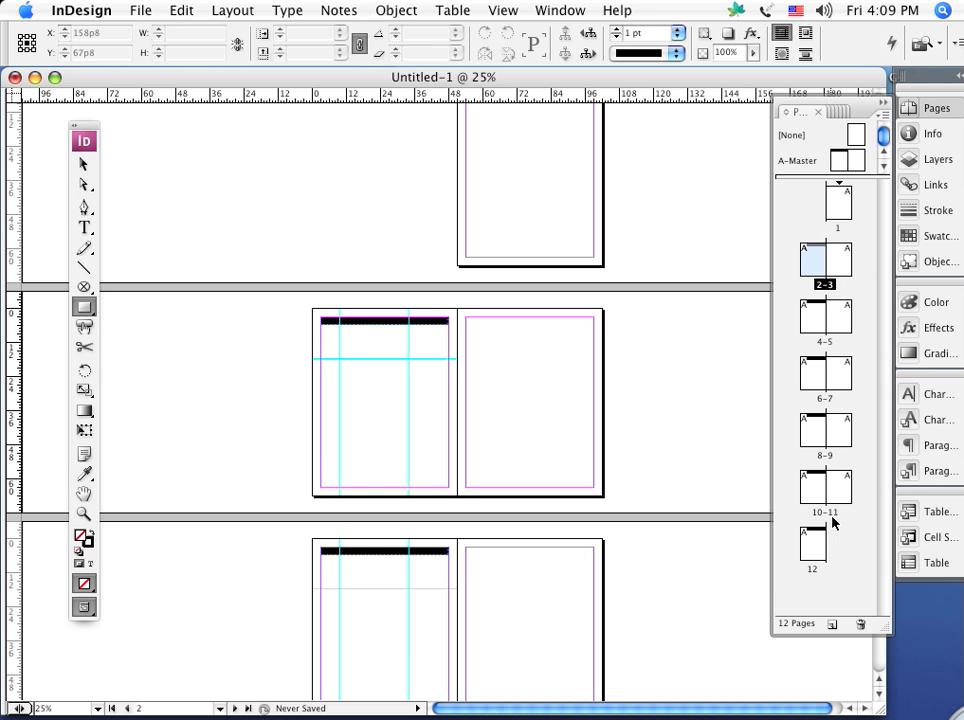
pyautogui.click(813, 381)
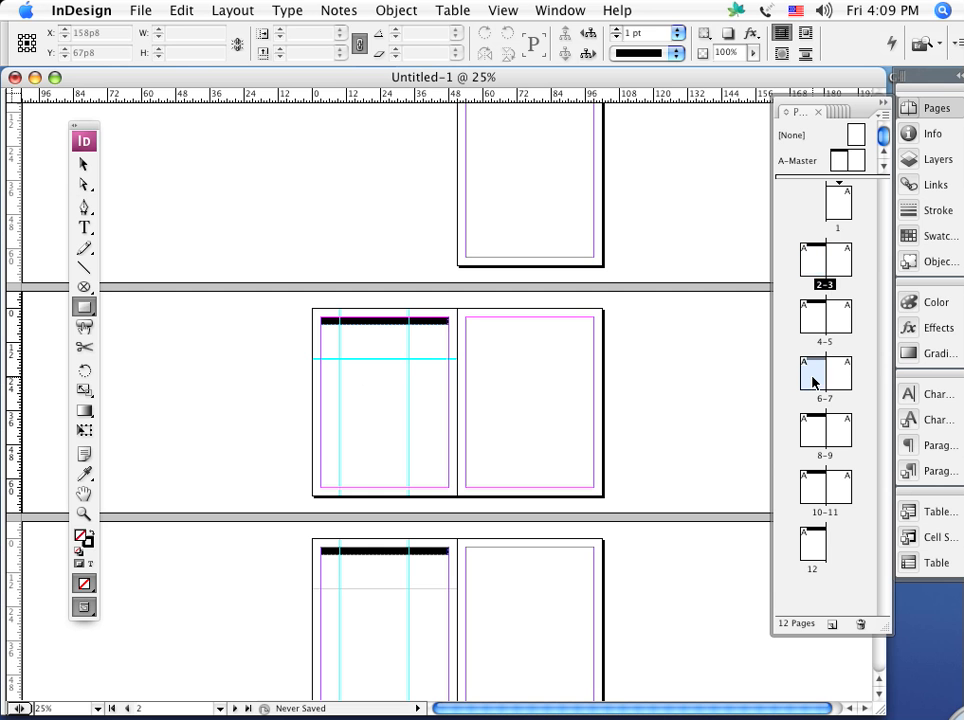
pyautogui.click(814, 430)
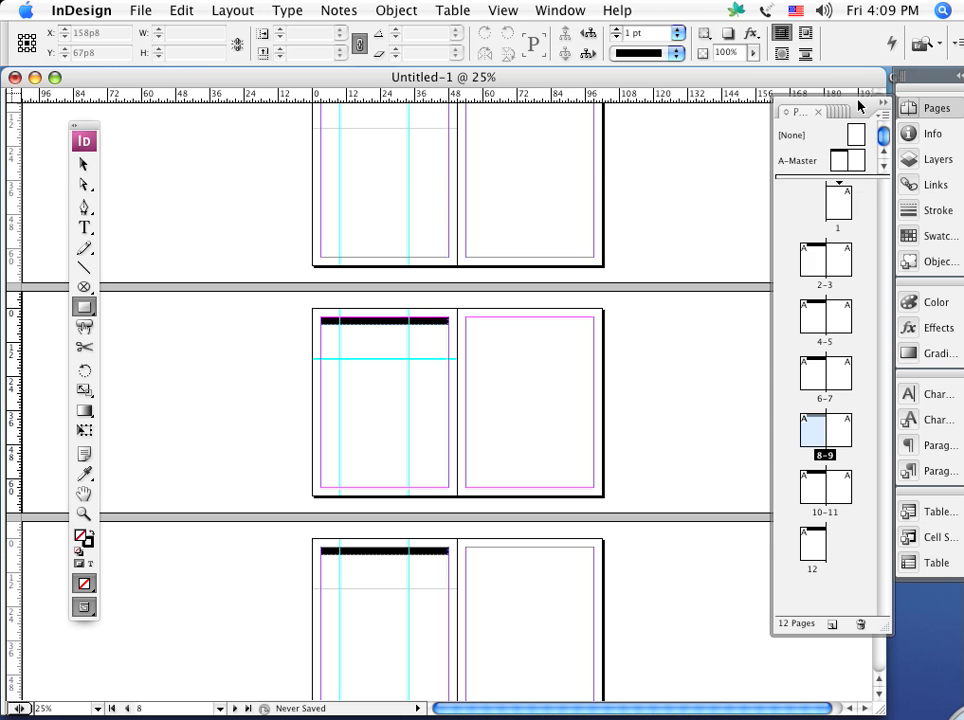
pyautogui.moveTo(780, 112); pyautogui.dragTo(752, 112)
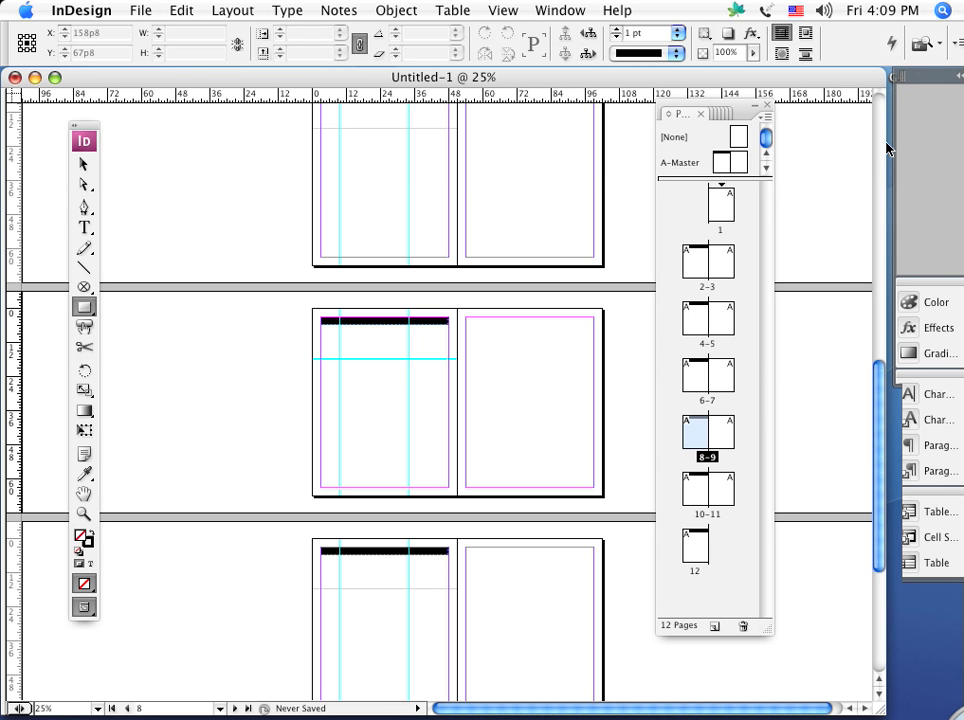
pyautogui.moveTo(878, 383); pyautogui.dragTo(860, 188)
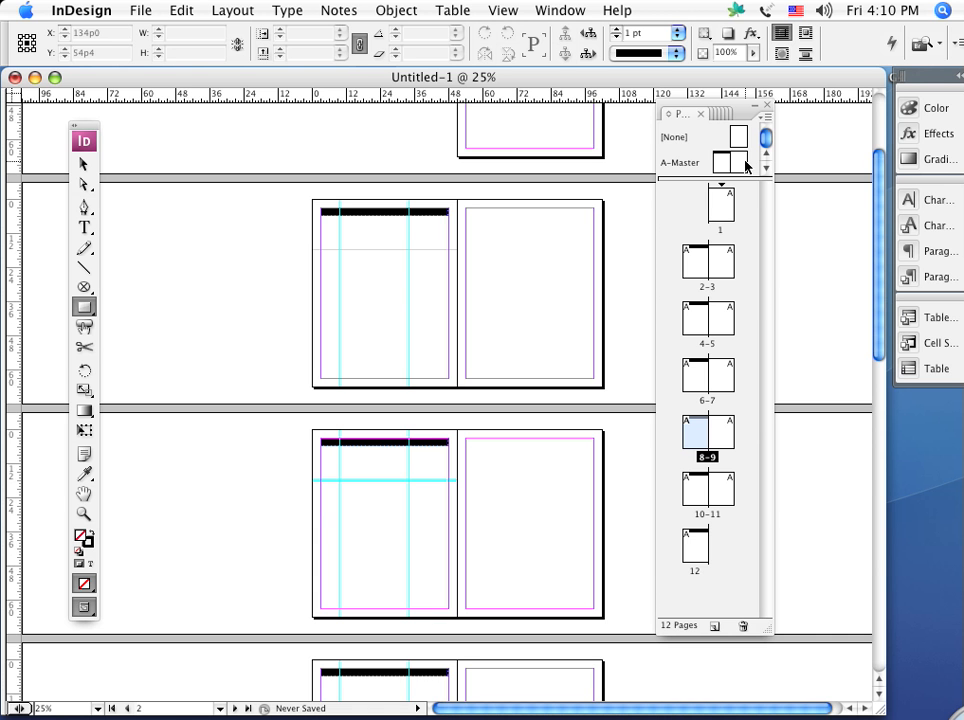
# Draw a rectangle about 55p4 by 5p8 from the top-left margin corner of the right A-Master page and fill it with black
pyautogui.doubleClick(746, 166)
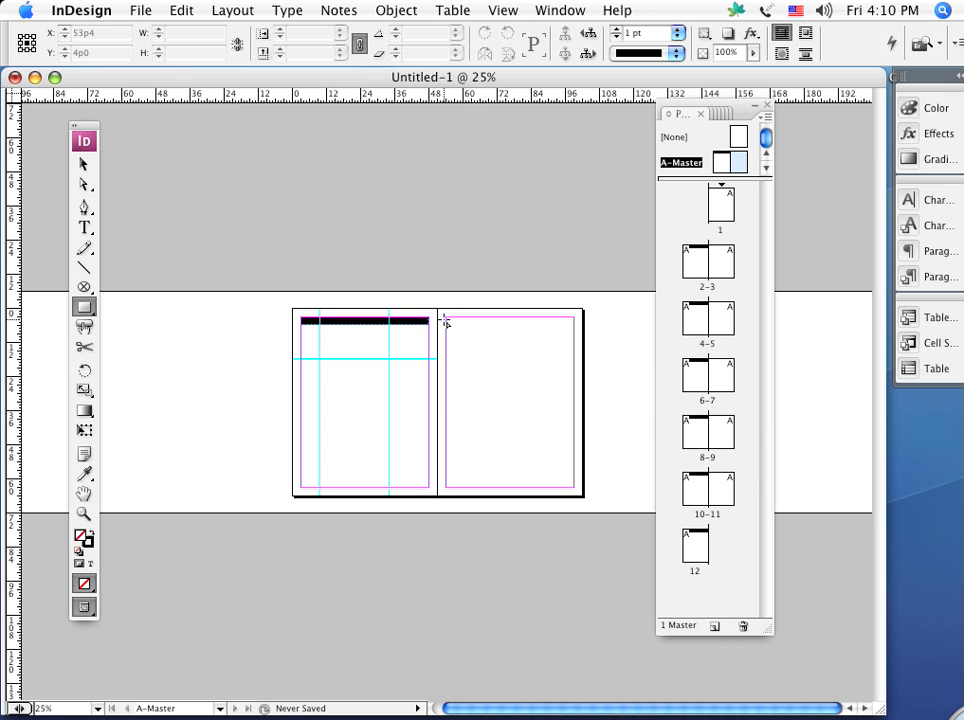
pyautogui.press('super+equal')
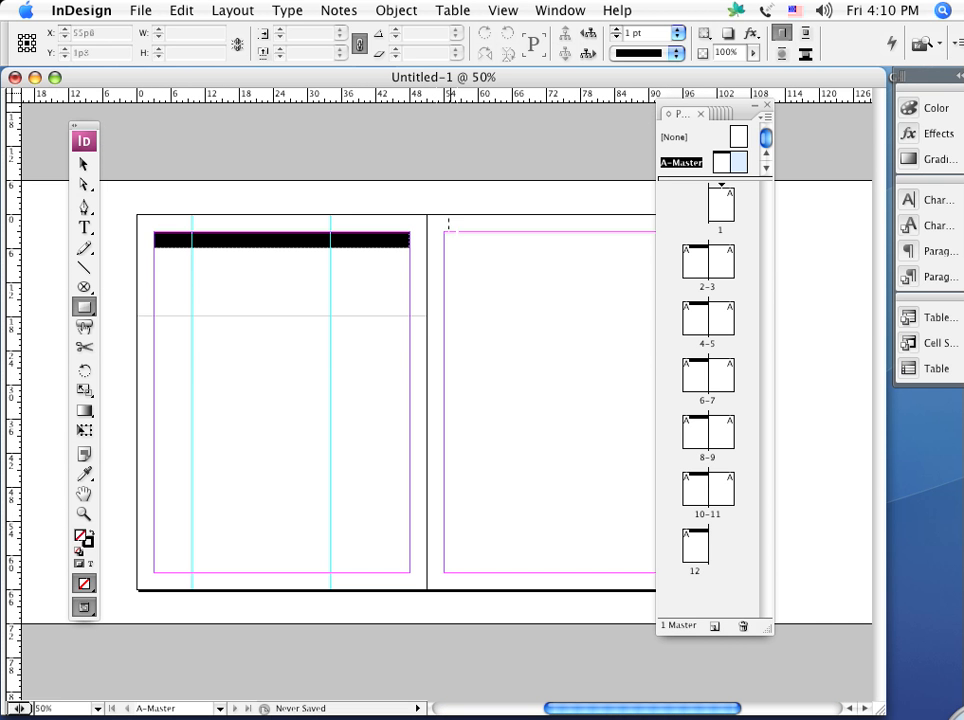
pyautogui.moveTo(444, 232)
pyautogui.mouseDown()
pyautogui.moveTo(710, 267)
pyautogui.moveTo(756, 270)
pyautogui.moveTo(757, 253)
pyautogui.moveTo(758, 263)
pyautogui.mouseUp()
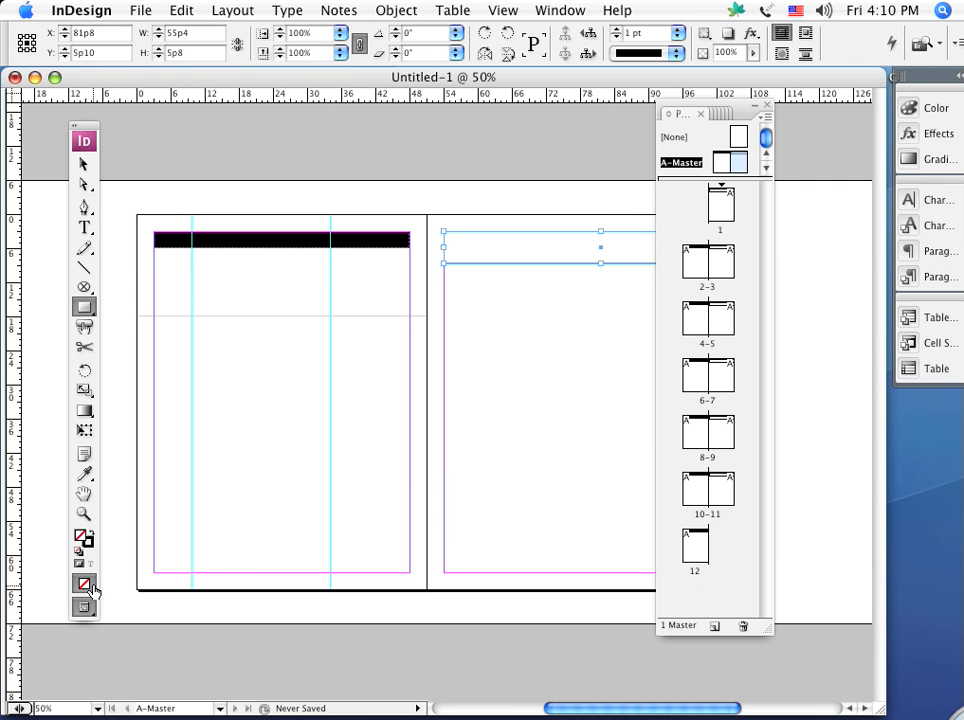
pyautogui.moveTo(91, 590); pyautogui.dragTo(127, 584)
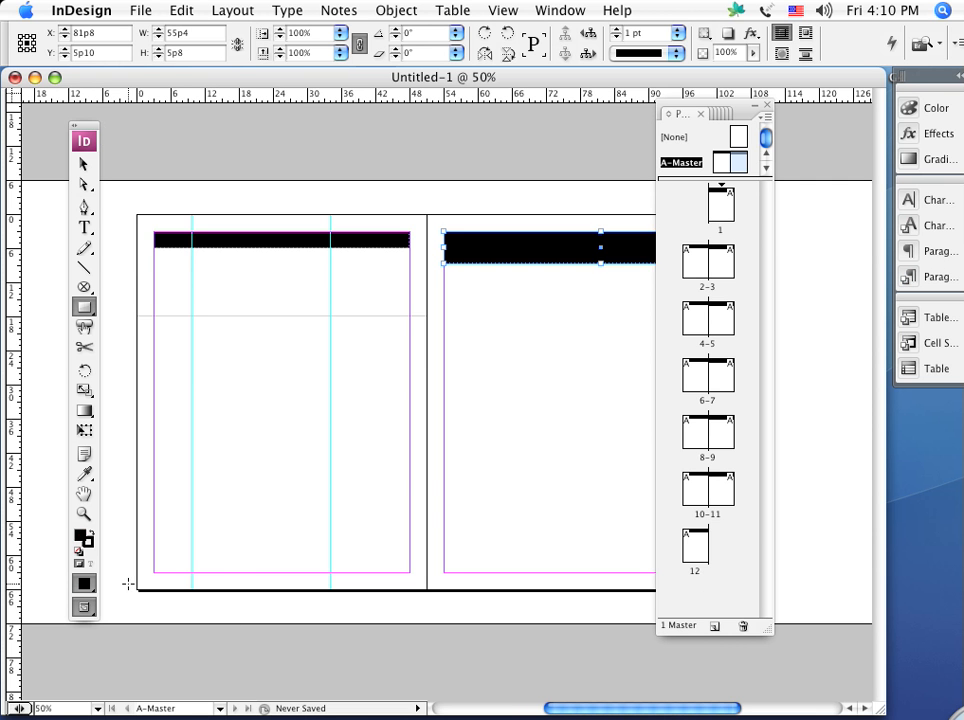
# Check the new header bar on the right-hand pages 3, 5 and 7, viewing the whole spread at 25%
pyautogui.doubleClick(731, 267)
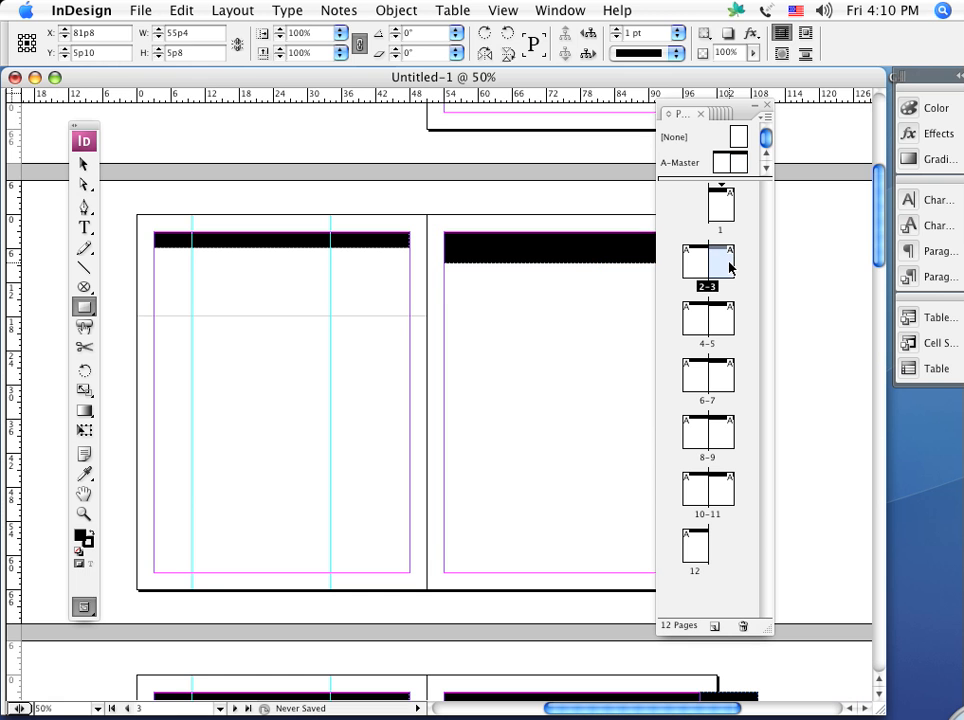
pyautogui.doubleClick(721, 328)
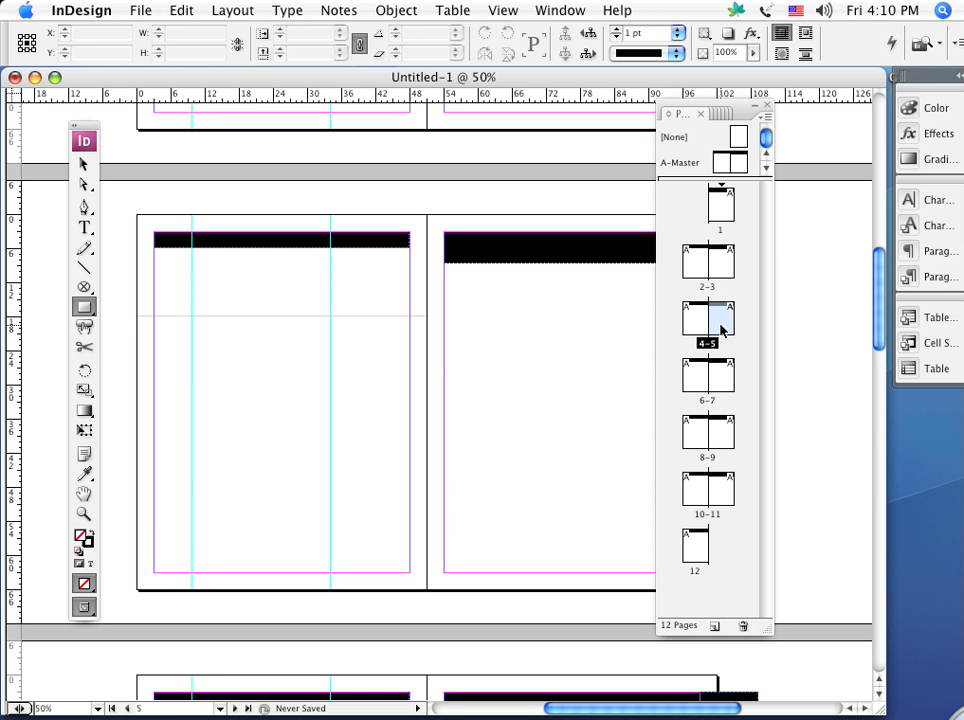
pyautogui.doubleClick(721, 375)
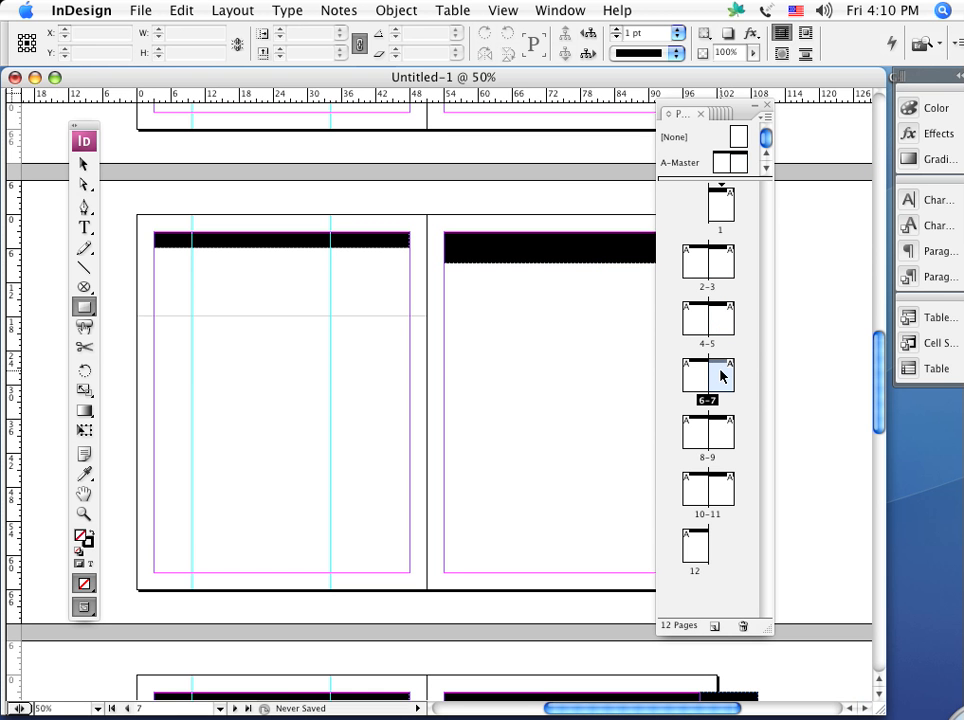
pyautogui.press('super+minus')
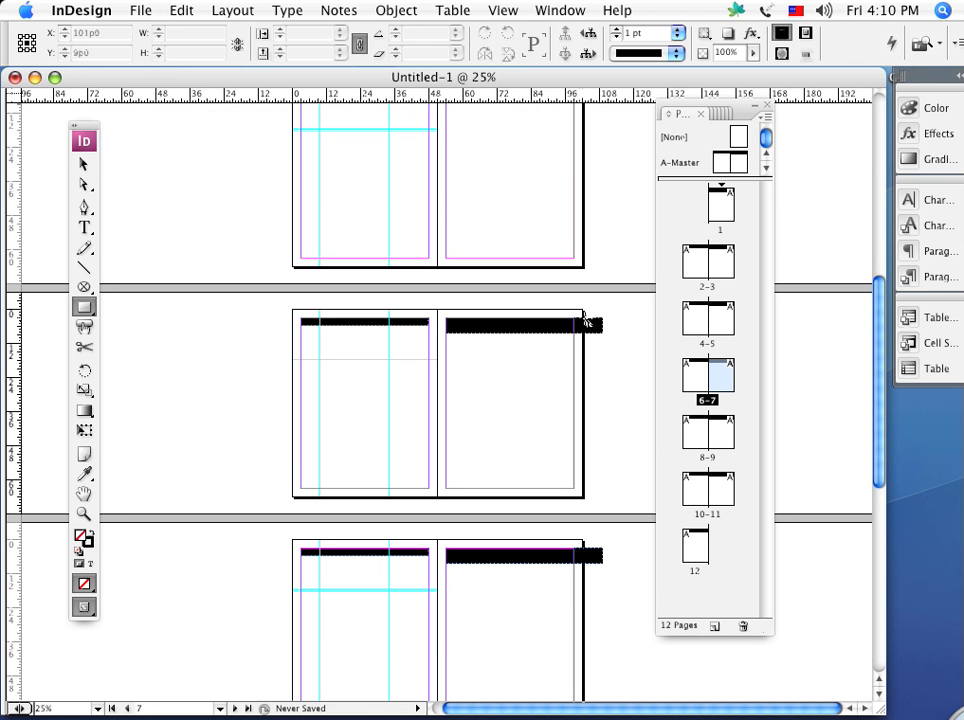
# Resize the black bar on the right A-Master page to the margin width of 45p0 and a height of 2p0
pyautogui.click(737, 163)
pyautogui.doubleClick(737, 163)
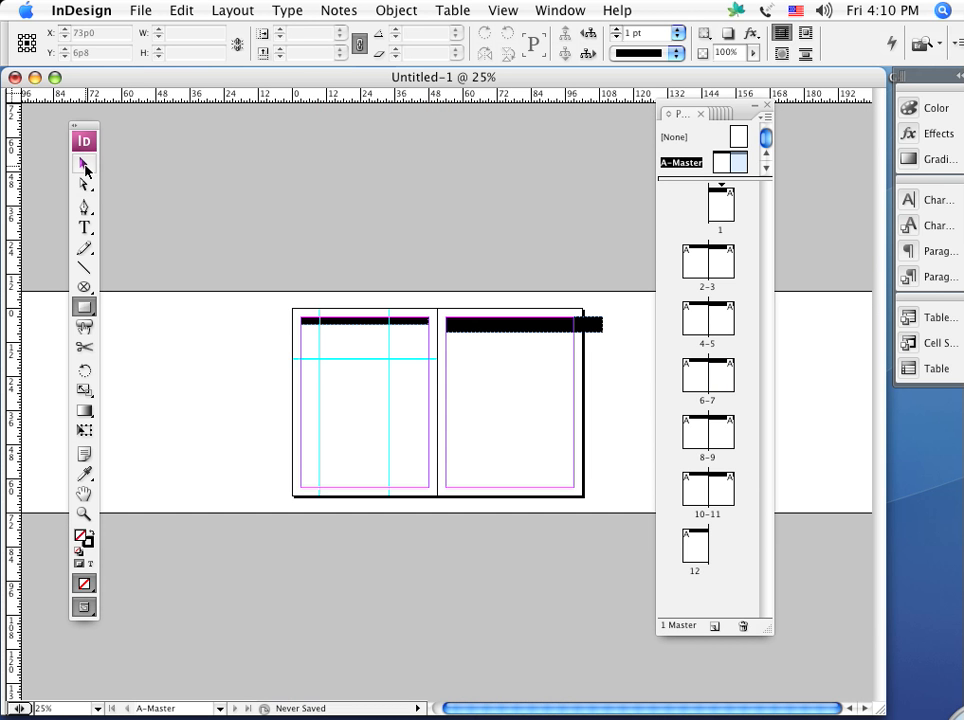
pyautogui.click(84, 163)
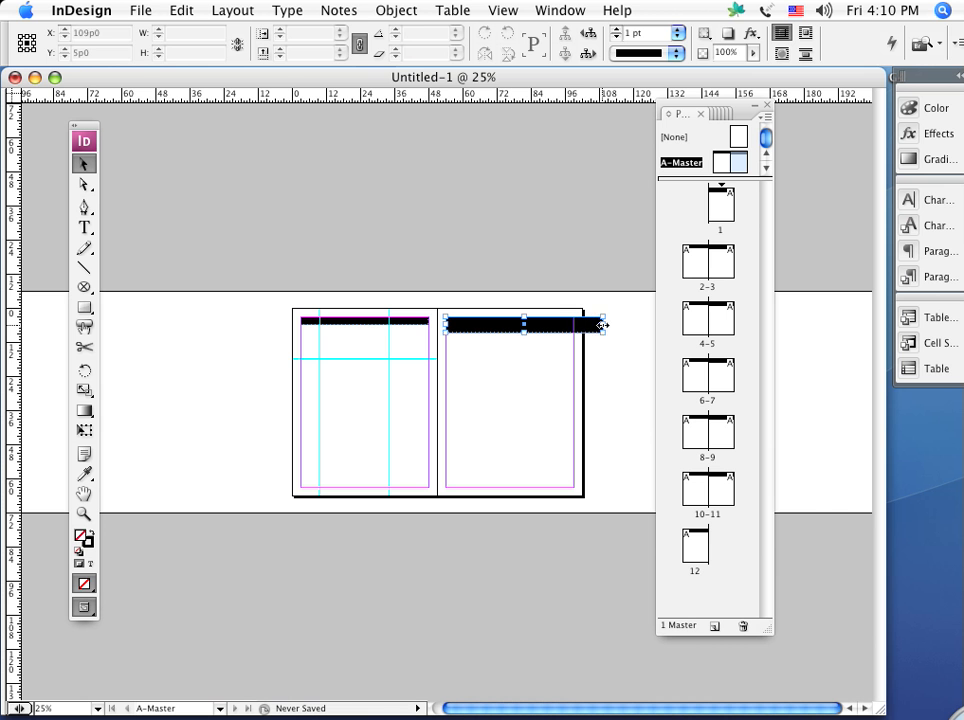
pyautogui.click(600, 324)
pyautogui.moveTo(591, 323); pyautogui.dragTo(573, 325)
pyautogui.press('super+equal')
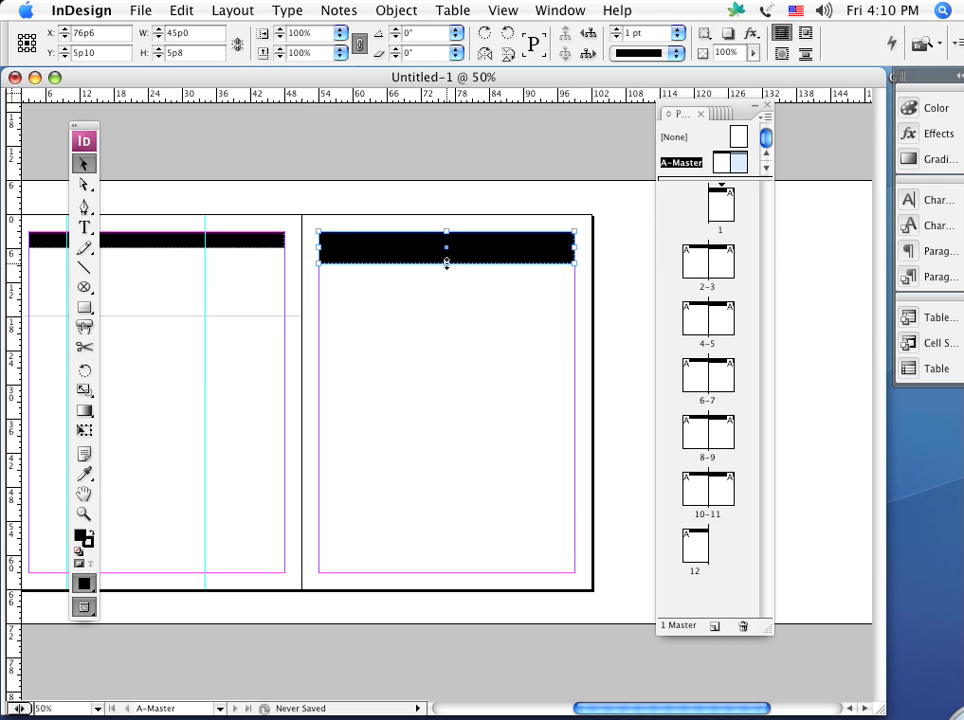
pyautogui.moveTo(446, 263); pyautogui.dragTo(441, 243)
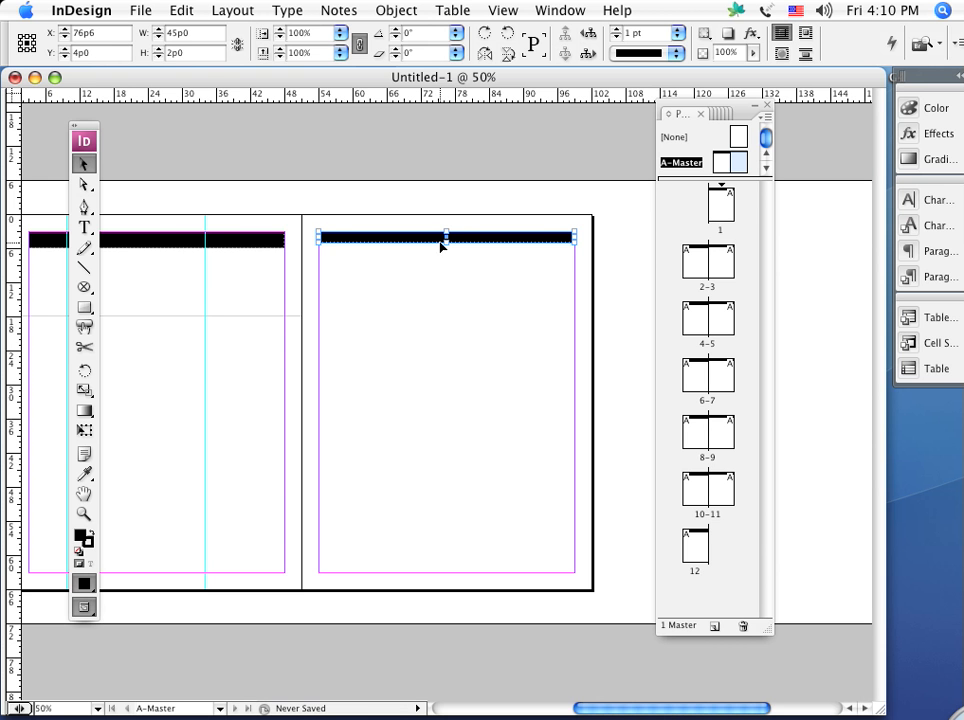
# Reduce the height of the black header bar on the left A-Master page to 2p0
pyautogui.click(128, 242)
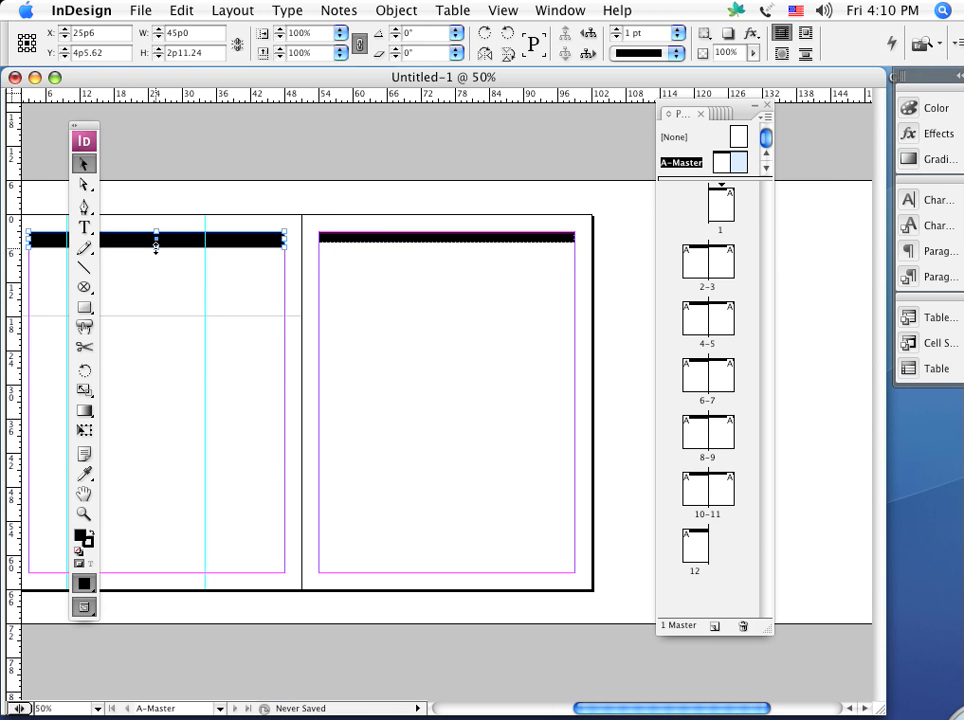
pyautogui.moveTo(155, 247); pyautogui.dragTo(155, 241)
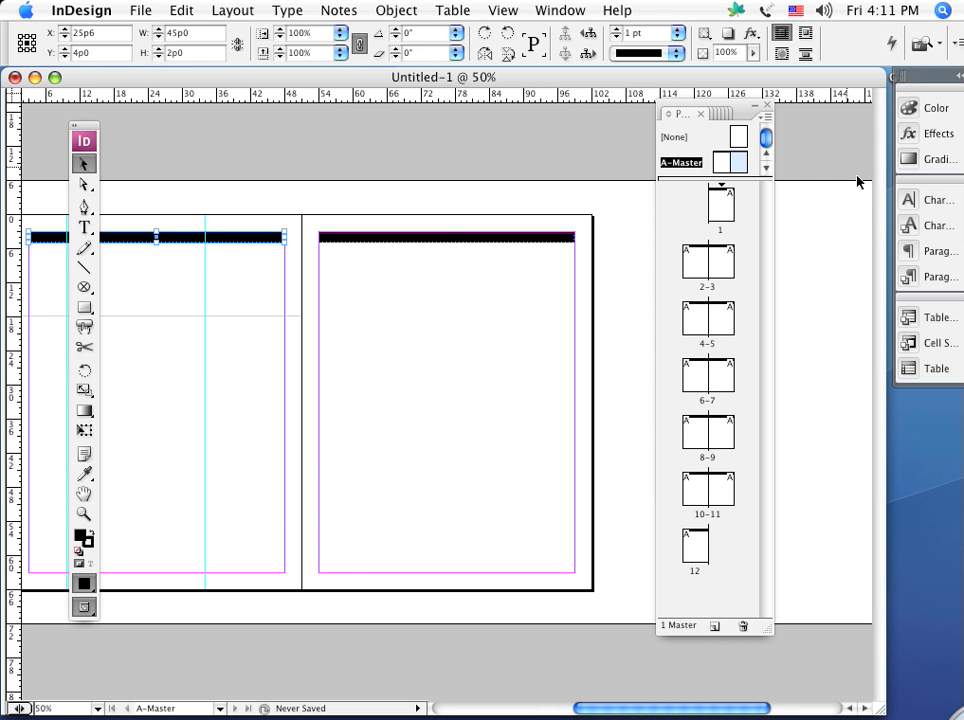
# Fill the header bars on both A-Master pages with the cyan swatch C=100 M=0 Y=0 K=0
pyautogui.click(450, 239)
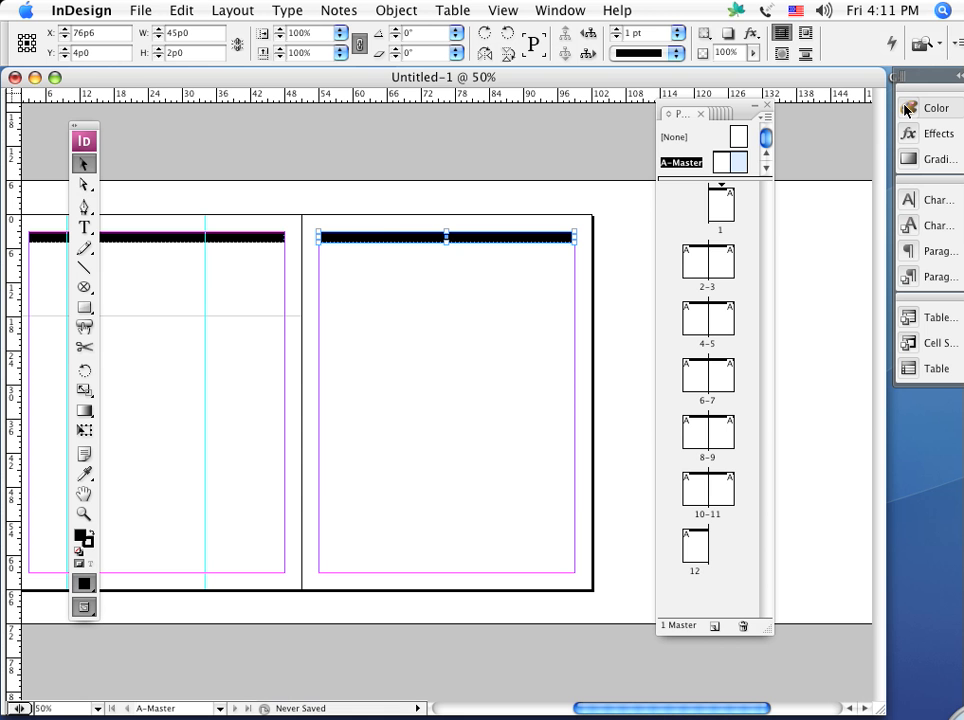
pyautogui.click(569, 12)
pyautogui.click(560, 388)
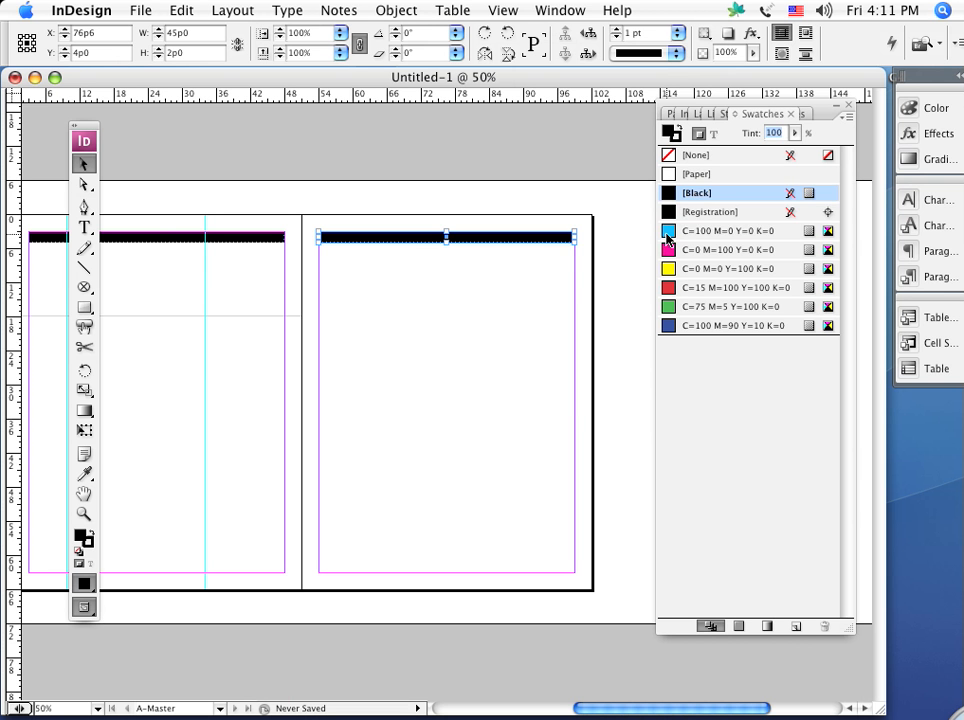
pyautogui.click(667, 235)
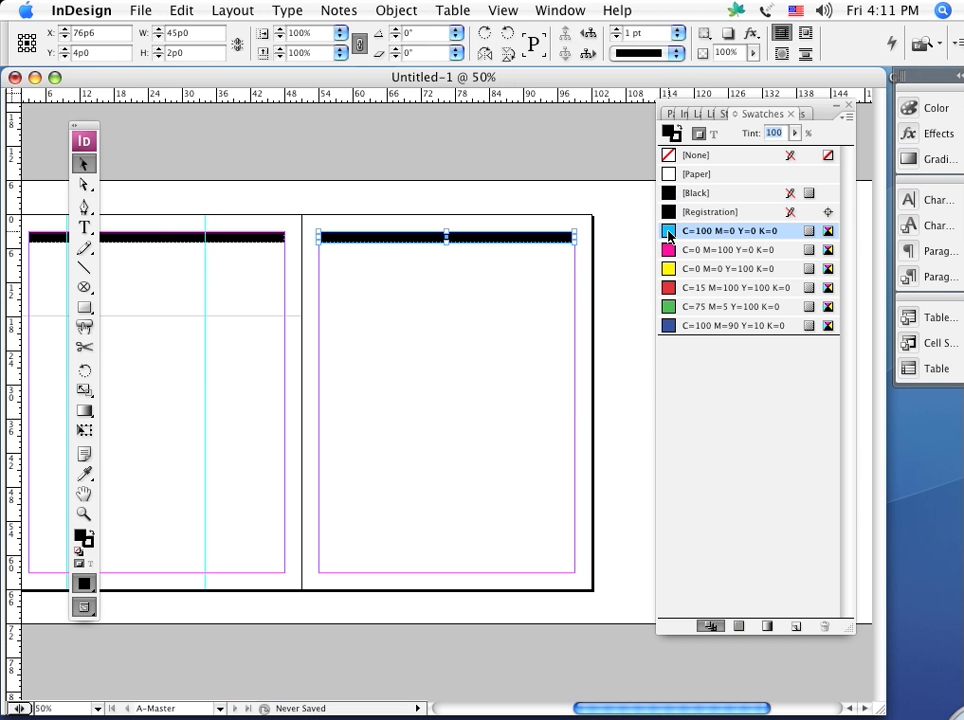
pyautogui.click(252, 241)
pyautogui.click(669, 234)
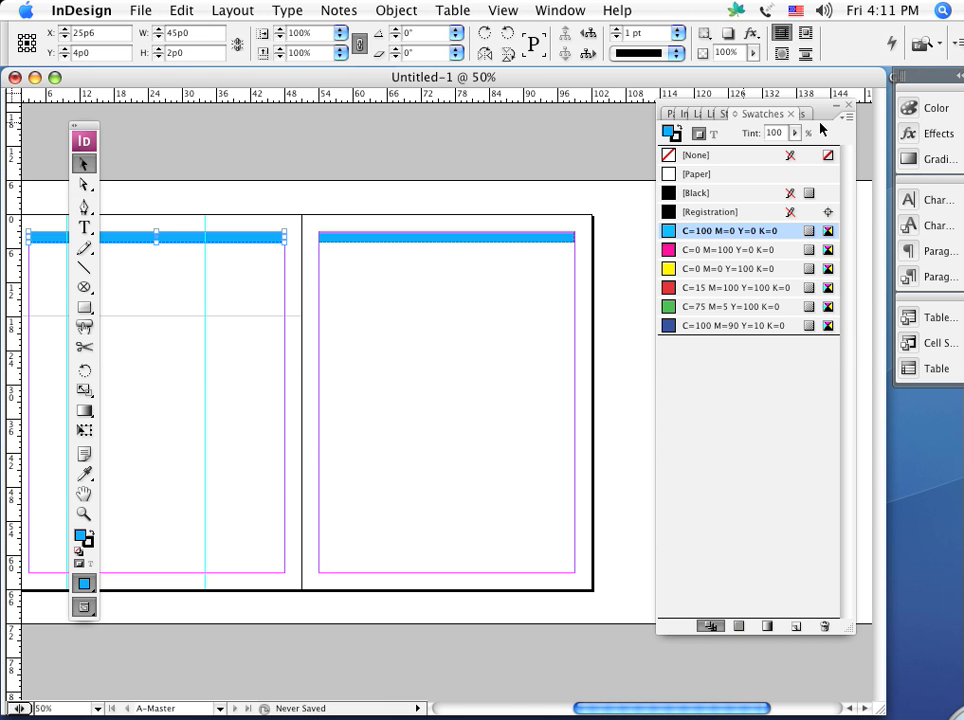
# Bring back the Pages panel and check the recoloured header bars on the left A-Master page and on document pages 2-3
pyautogui.moveTo(821, 112); pyautogui.dragTo(822, 170)
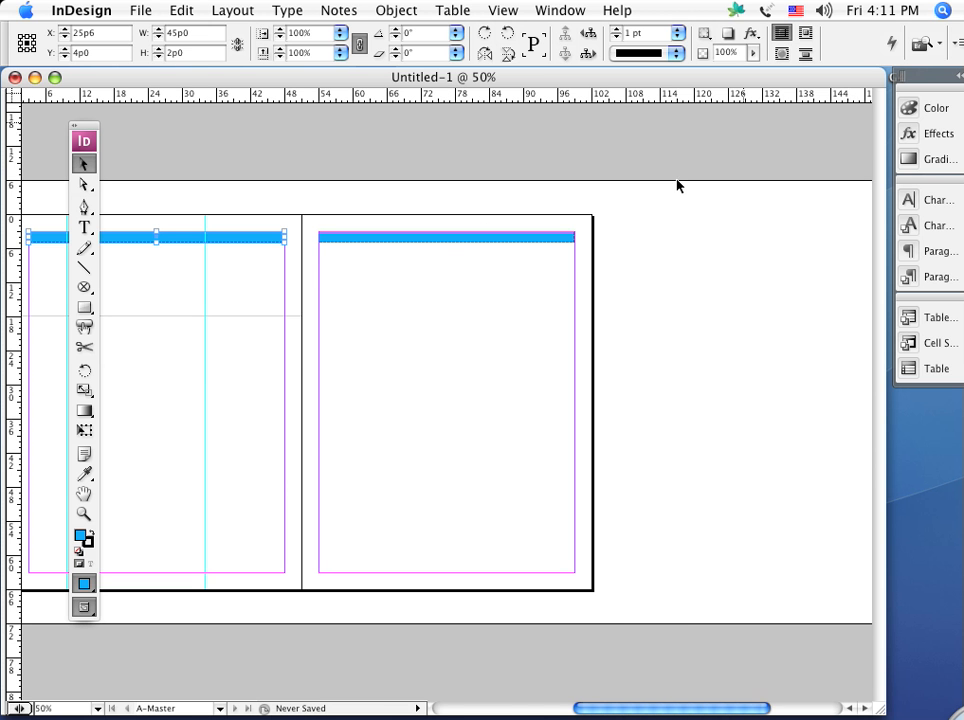
pyautogui.click(671, 176)
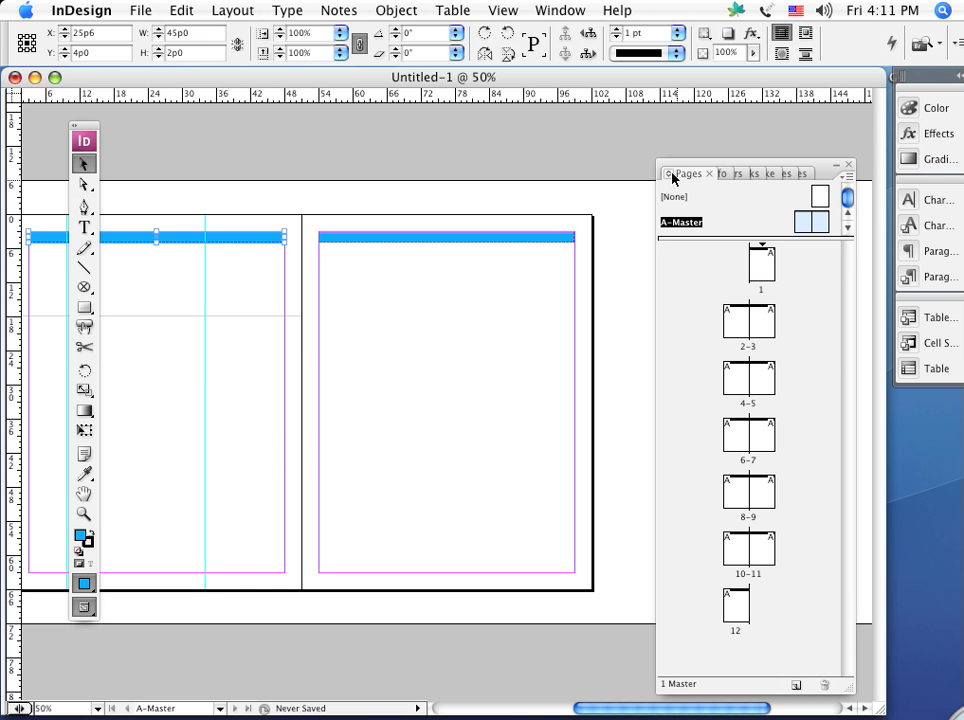
pyautogui.doubleClick(803, 229)
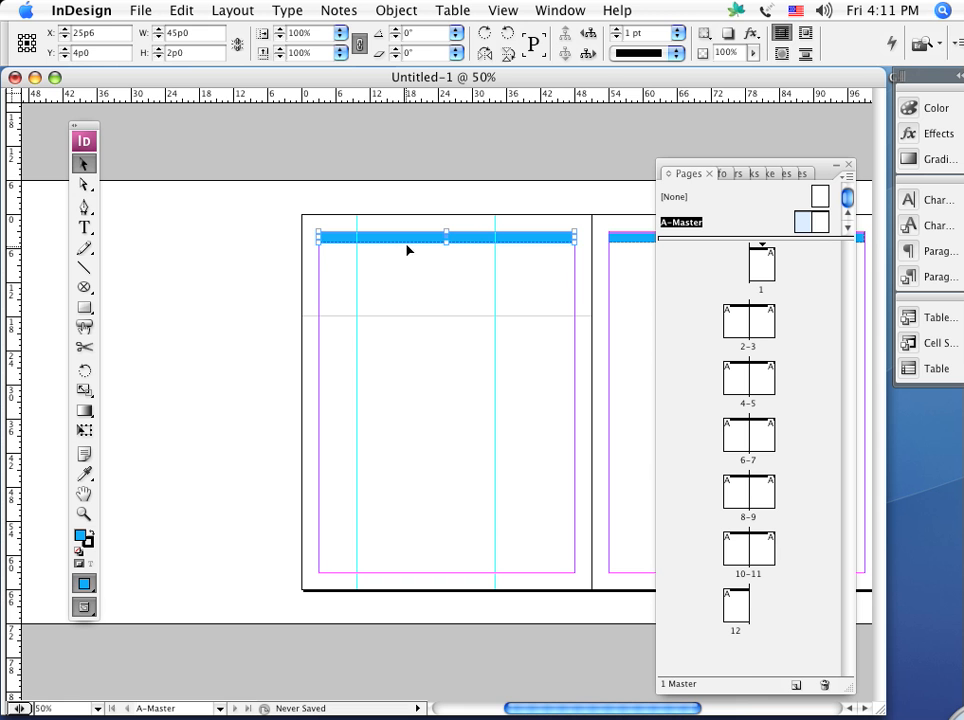
pyautogui.doubleClick(733, 332)
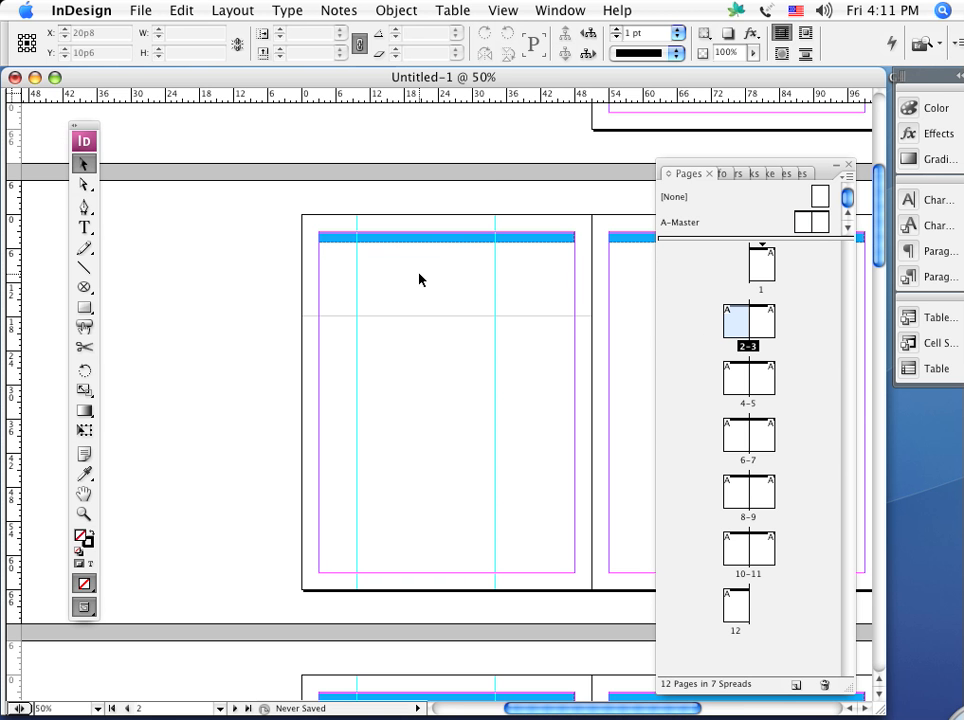
pyautogui.press('super+minus')
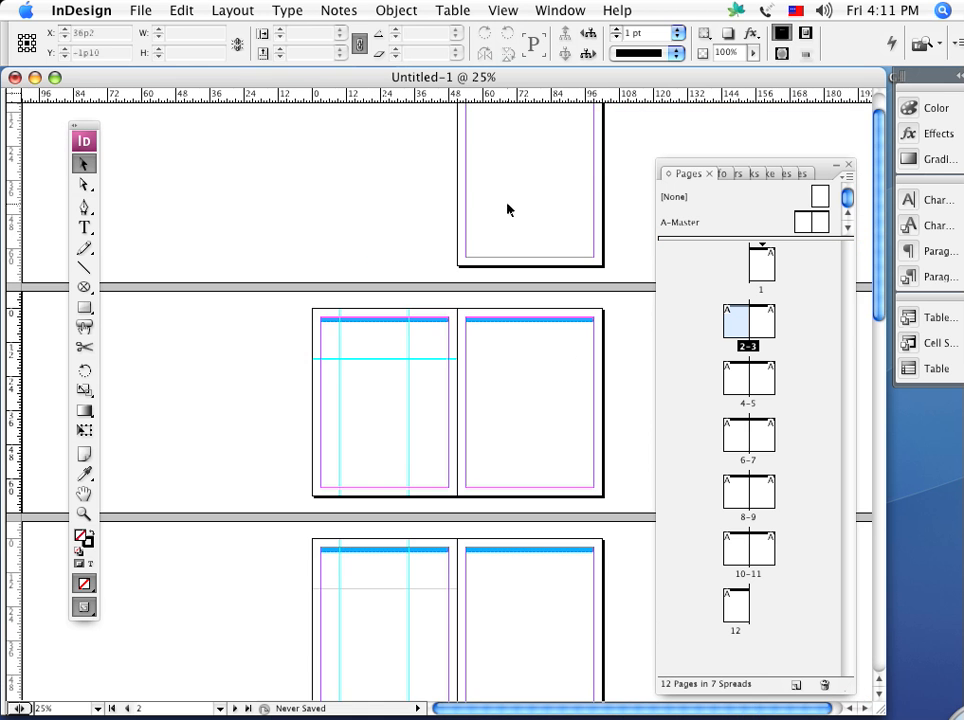
pyautogui.press('super+equal')
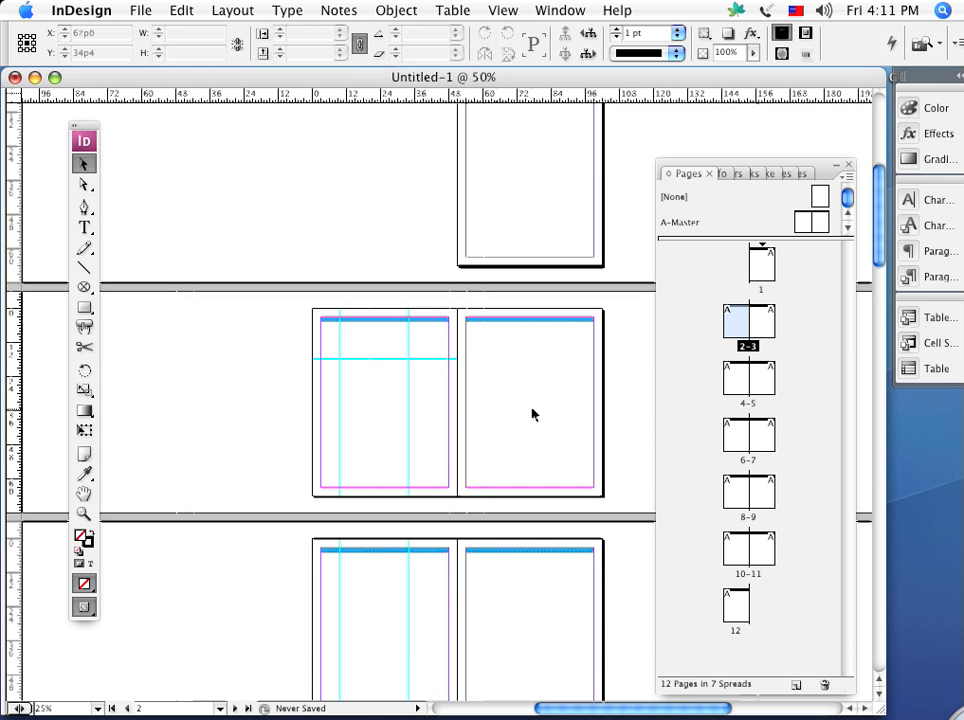
pyautogui.press('super+equal')
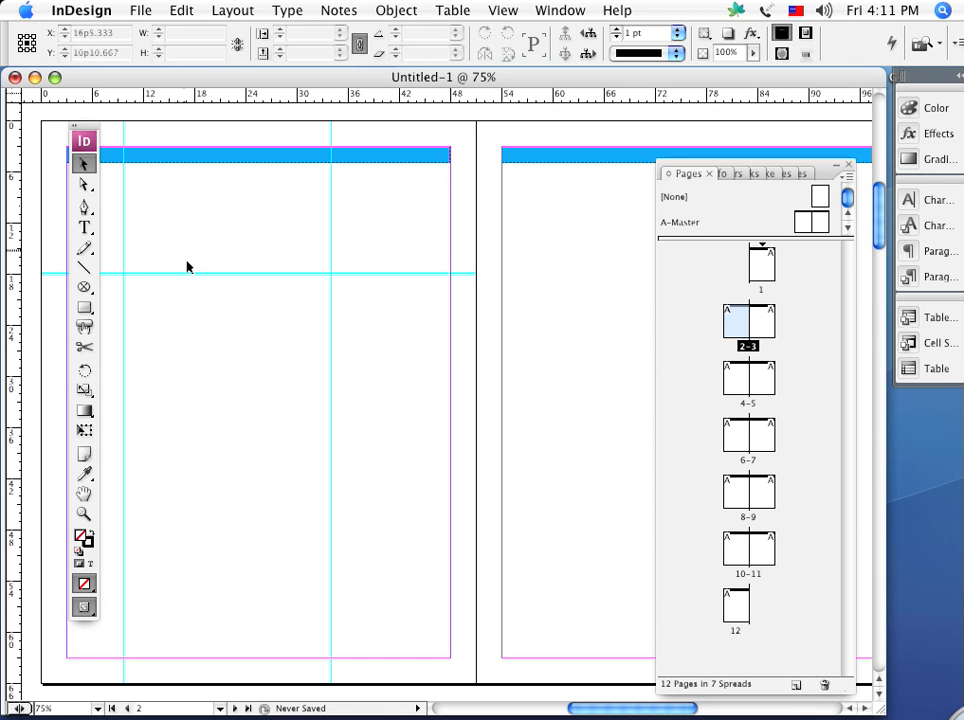